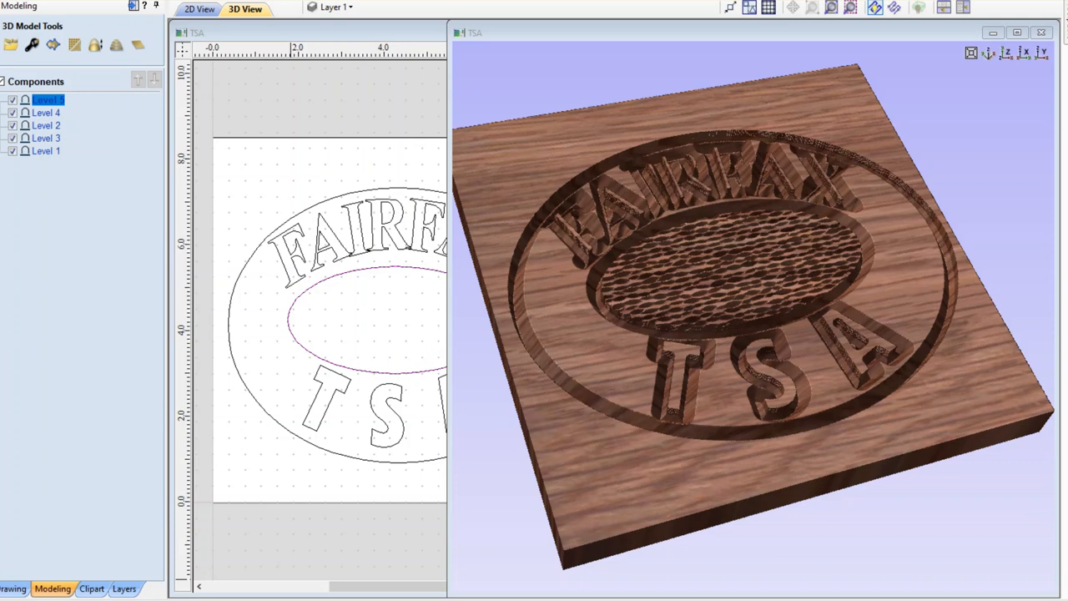
- Examine the finished FAIRFAX TSA carving from different angles in the 3D view
{"action": "mouse_move", "coordinate": [817, 280]}
{"action": "left_mouse_down"}
{"action": "mouse_move", "coordinate": [831, 279]}
{"action": "mouse_move", "coordinate": [817, 257]}
{"action": "mouse_move", "coordinate": [819, 270]}
{"action": "left_mouse_up"}
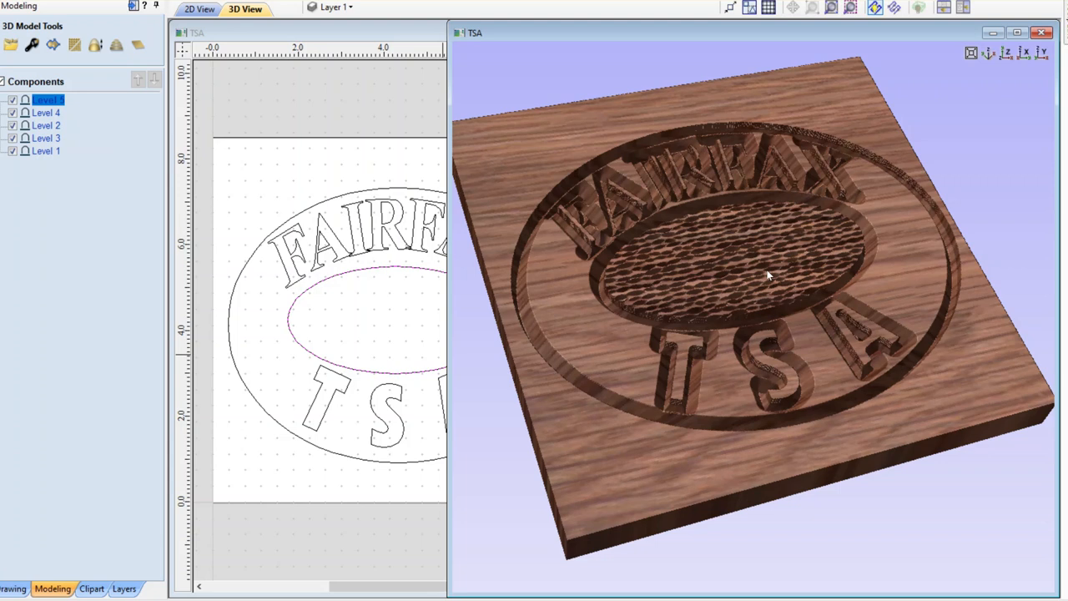
{"action": "left_click", "coordinate": [1042, 33]}
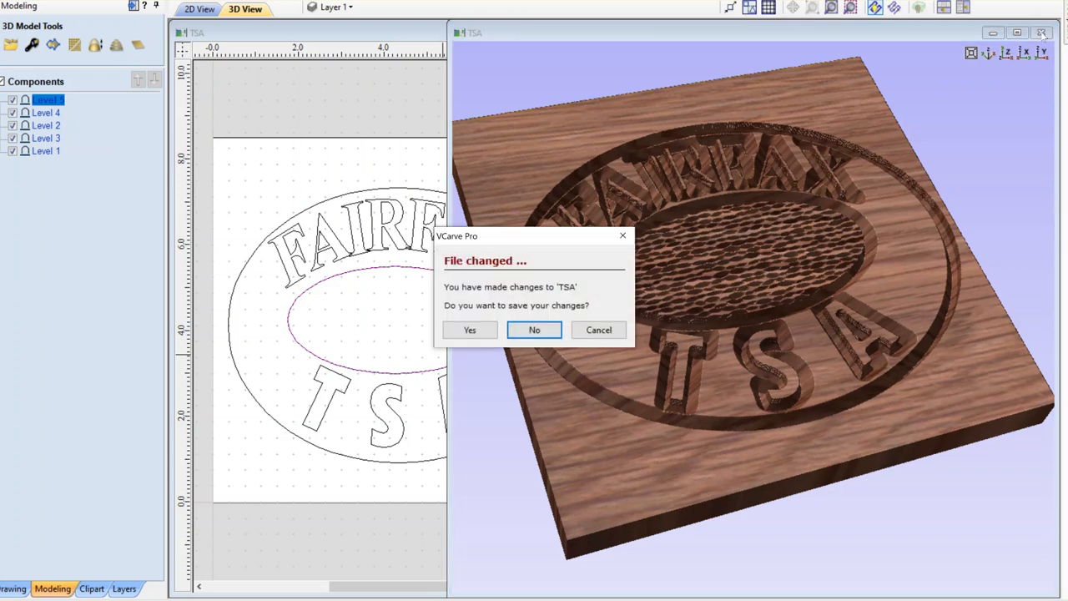
{"action": "left_click", "coordinate": [599, 330]}
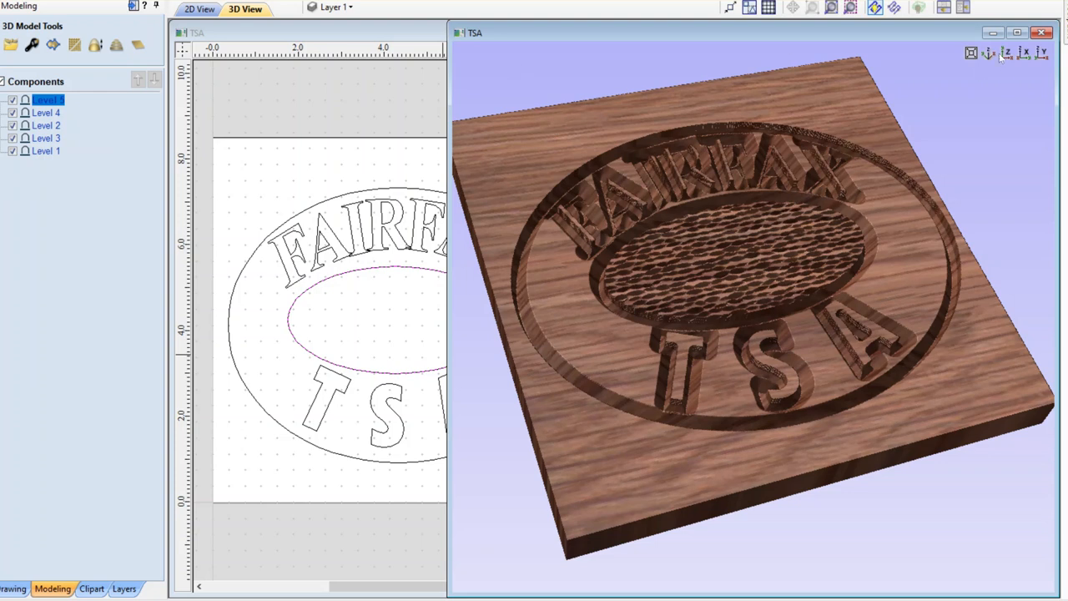
{"action": "left_click_drag", "start_coordinate": [605, 68], "coordinate": [793, 314]}
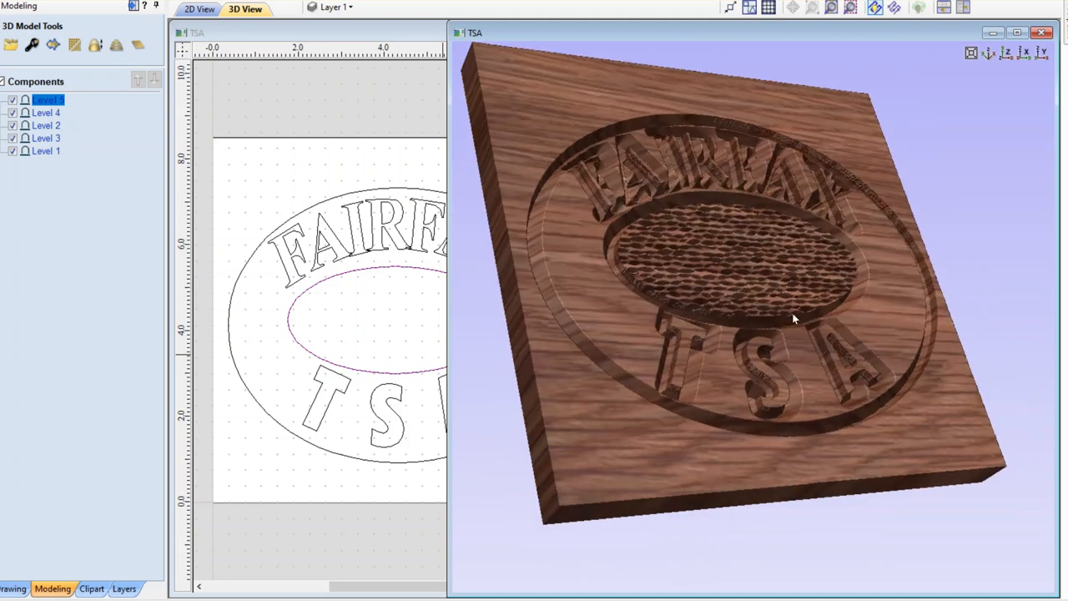
- Maximize the 2D view and delete all vectors of the existing FAIRFAX TSA design
{"action": "left_click_drag", "start_coordinate": [445, 32], "coordinate": [905, 31]}
{"action": "left_click", "coordinate": [571, 32]}
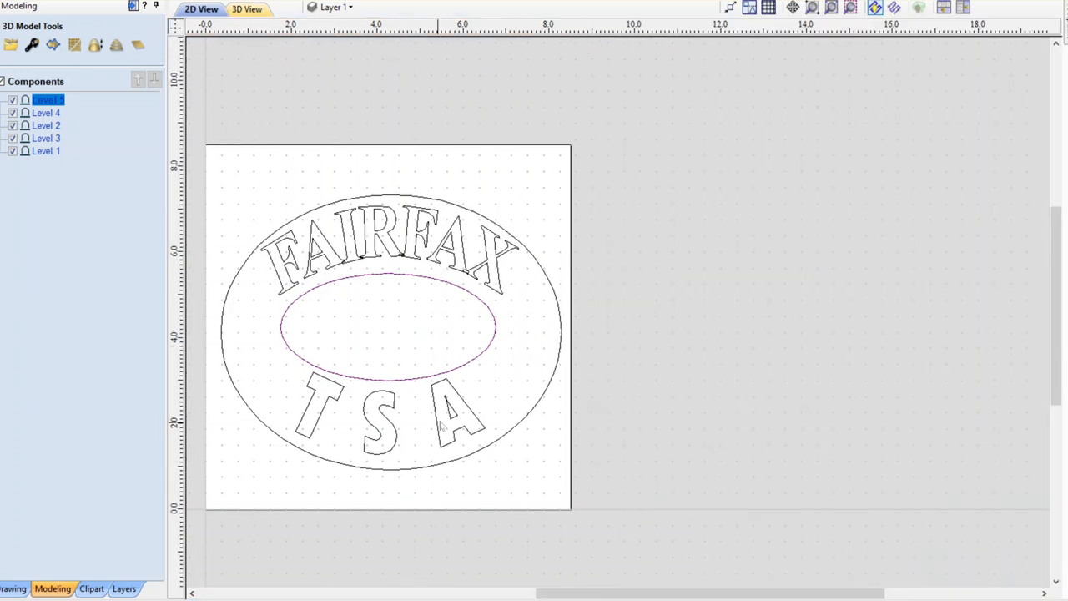
{"action": "scroll", "coordinate": [642, 302], "scroll_direction": "up", "scroll_amount": 1}
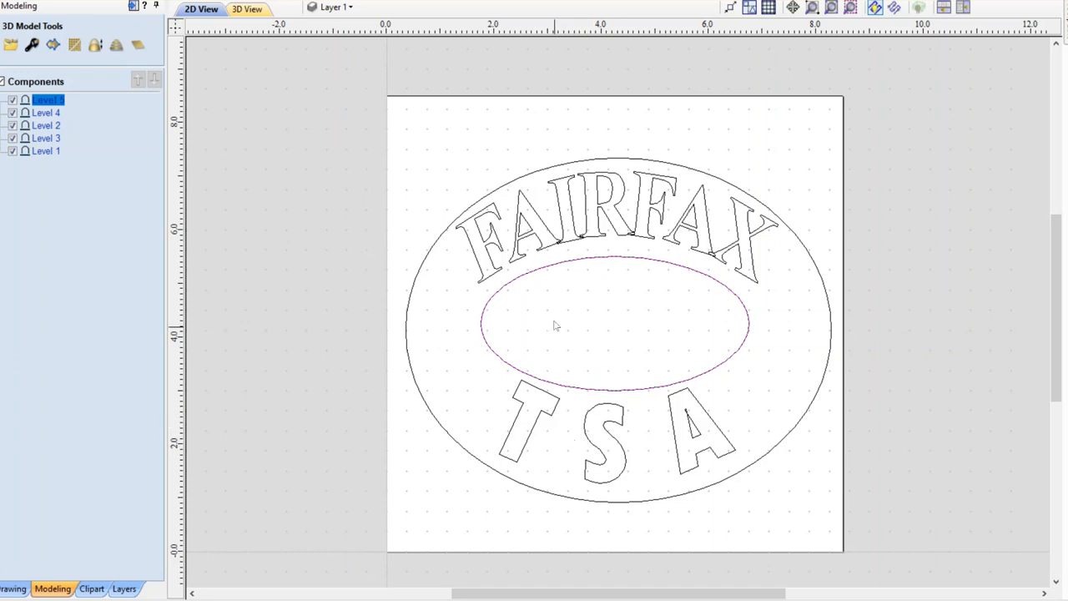
{"action": "left_click", "coordinate": [603, 101]}
{"action": "key", "text": "ctrl+a"}
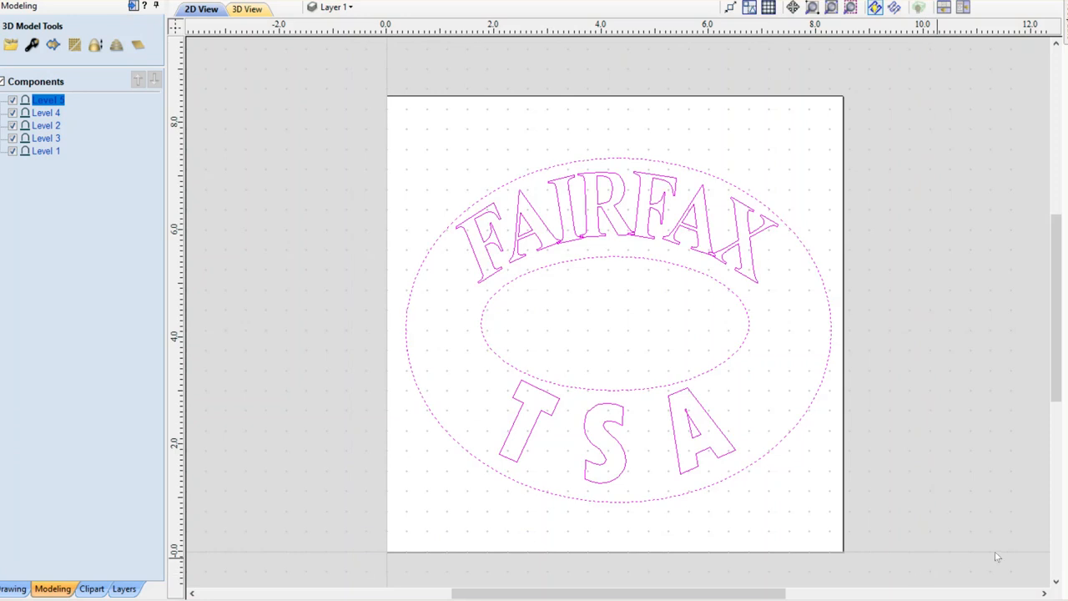
{"action": "key", "text": "Delete"}
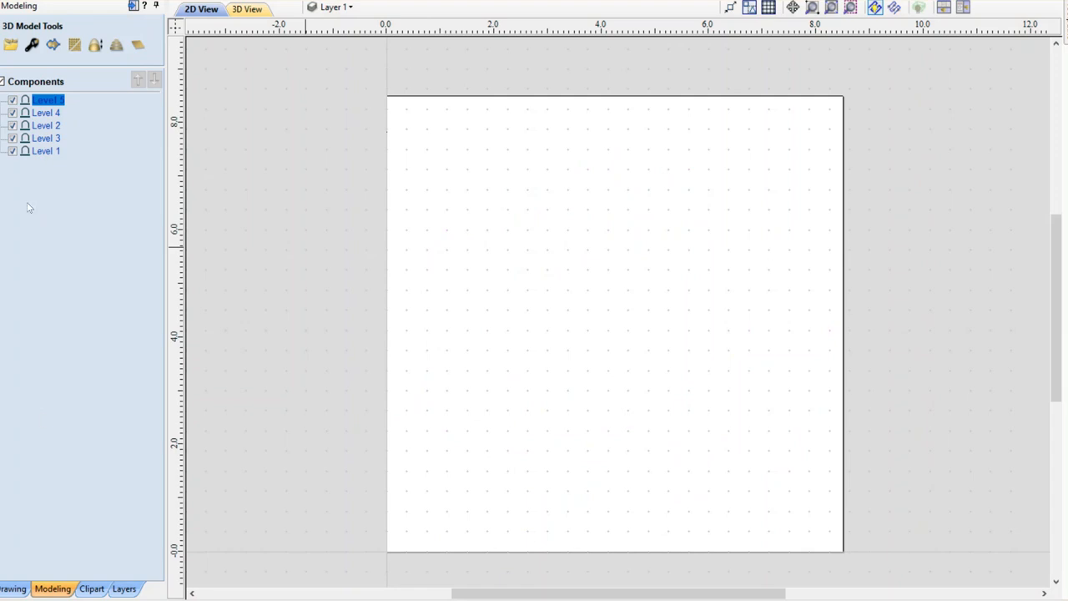
- Delete component levels 1, 3, 2 and 4 from the model, keeping only Level 5
{"action": "left_click", "coordinate": [29, 153]}
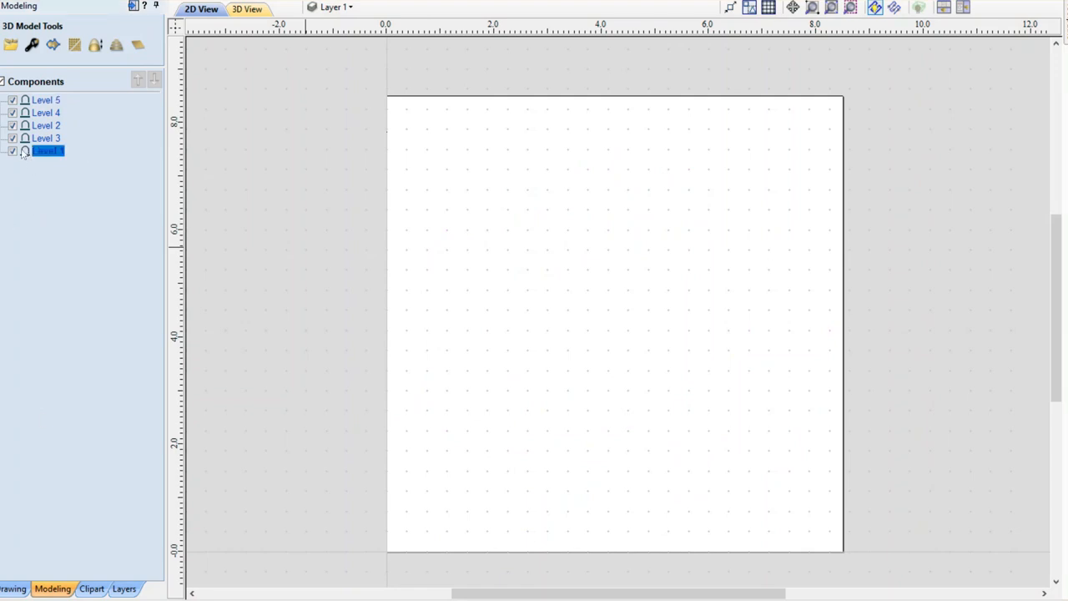
{"action": "right_click", "coordinate": [29, 154]}
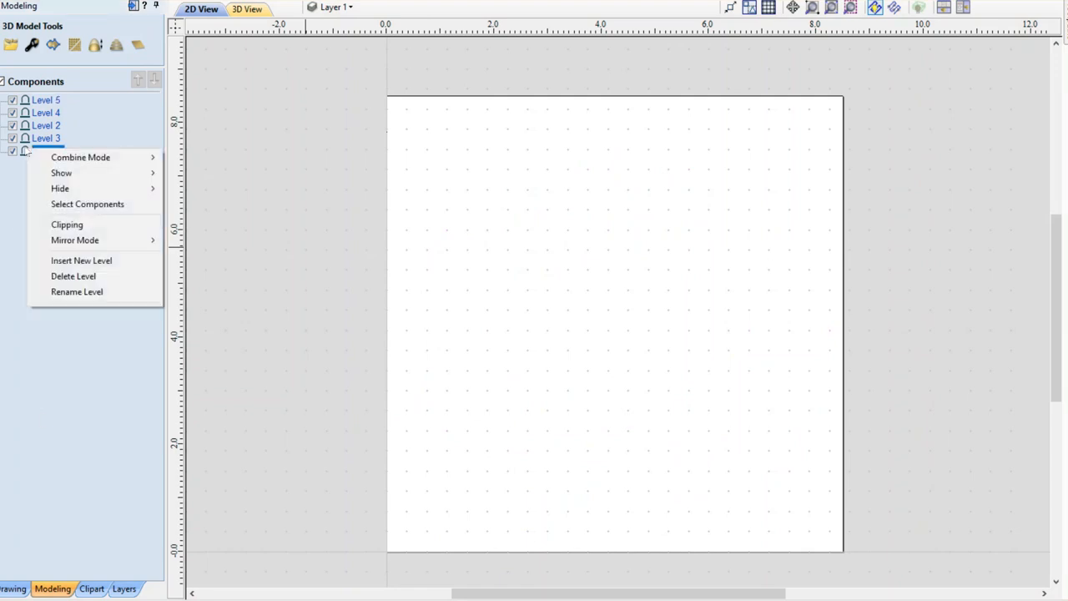
{"action": "left_click", "coordinate": [77, 277]}
{"action": "right_click", "coordinate": [42, 137]}
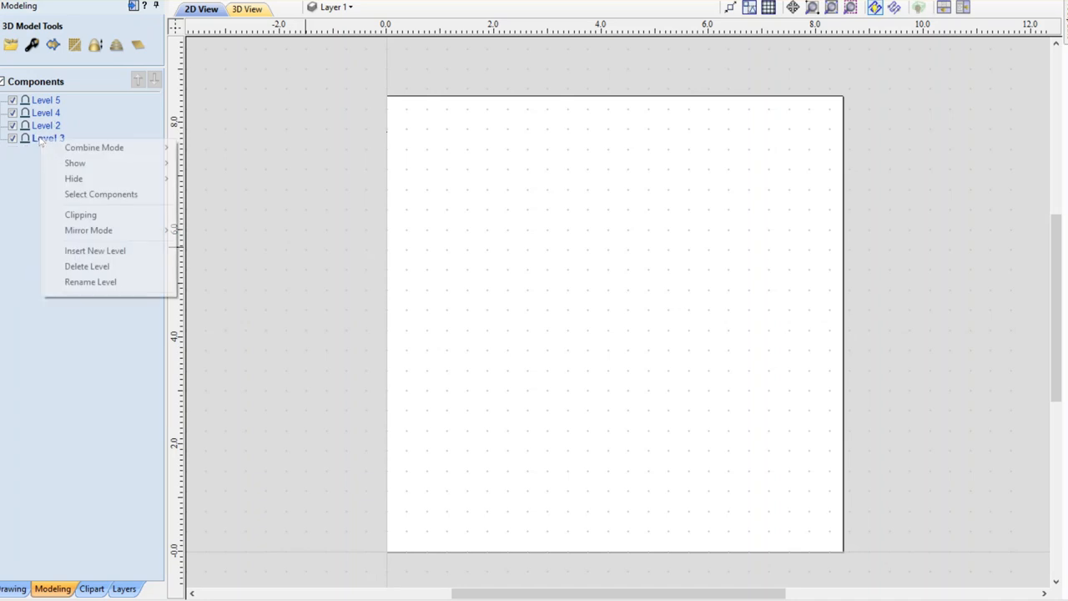
{"action": "left_click", "coordinate": [85, 267]}
{"action": "right_click", "coordinate": [38, 130]}
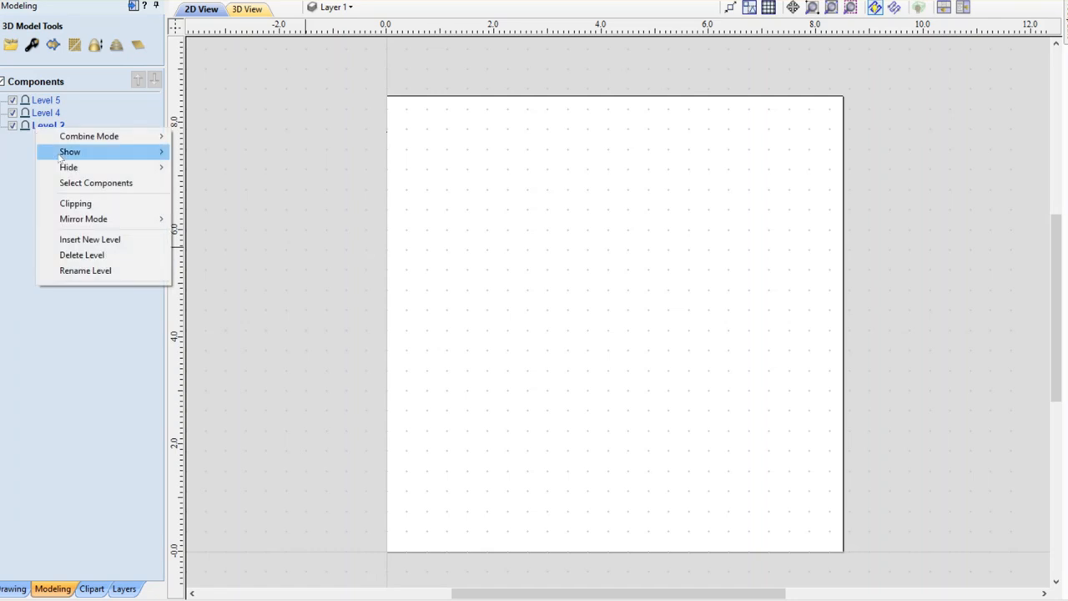
{"action": "left_click", "coordinate": [92, 255]}
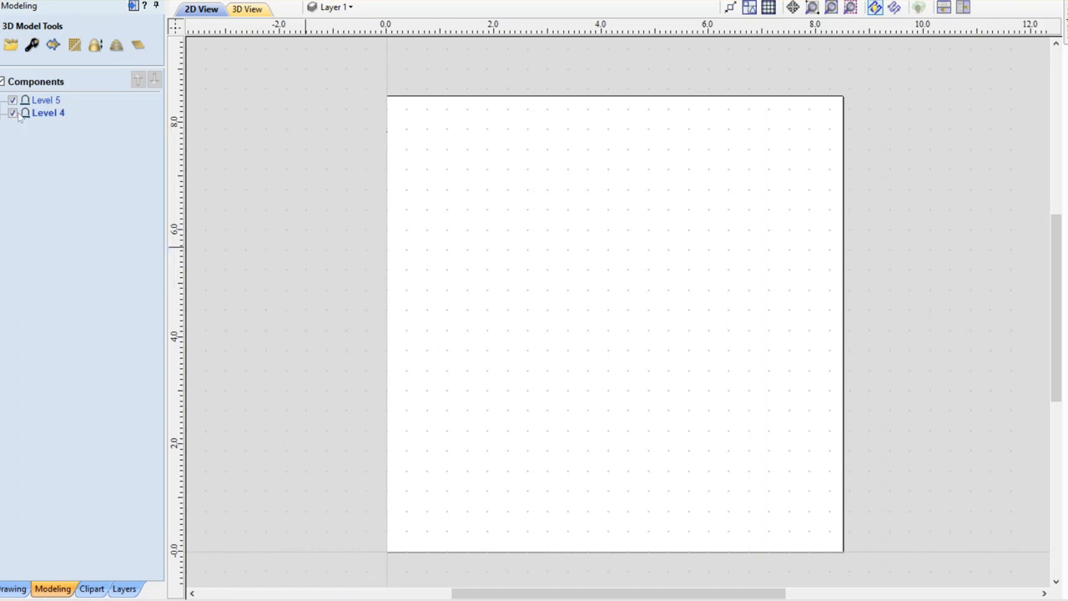
{"action": "right_click", "coordinate": [27, 115]}
{"action": "left_click", "coordinate": [81, 242]}
{"action": "right_click", "coordinate": [28, 103]}
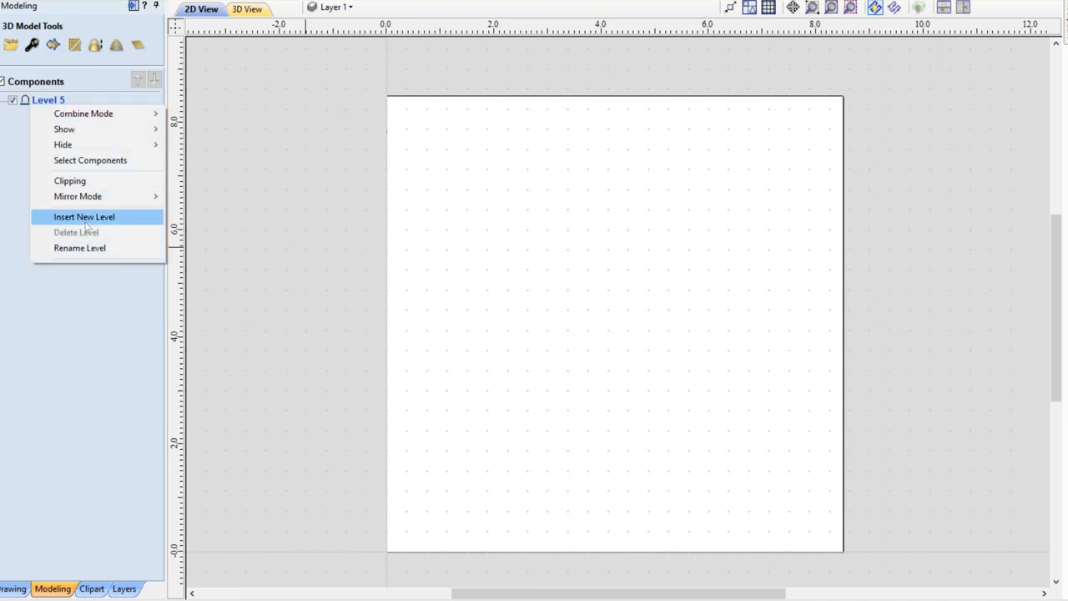
{"action": "left_click", "coordinate": [72, 309]}
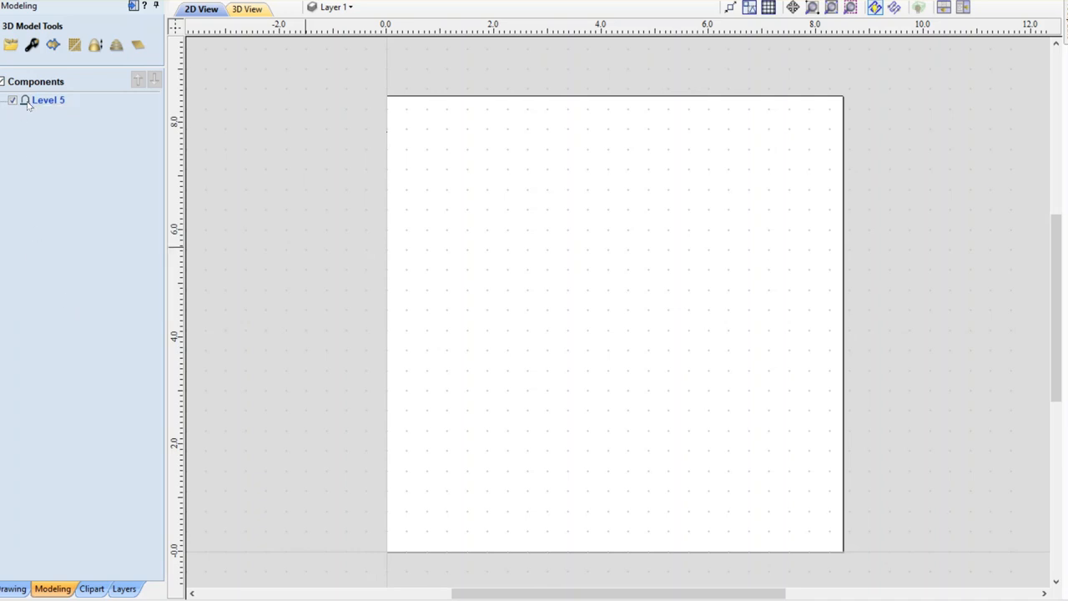
{"action": "right_click", "coordinate": [31, 102]}
{"action": "left_click", "coordinate": [30, 101]}
{"action": "right_click", "coordinate": [29, 100]}
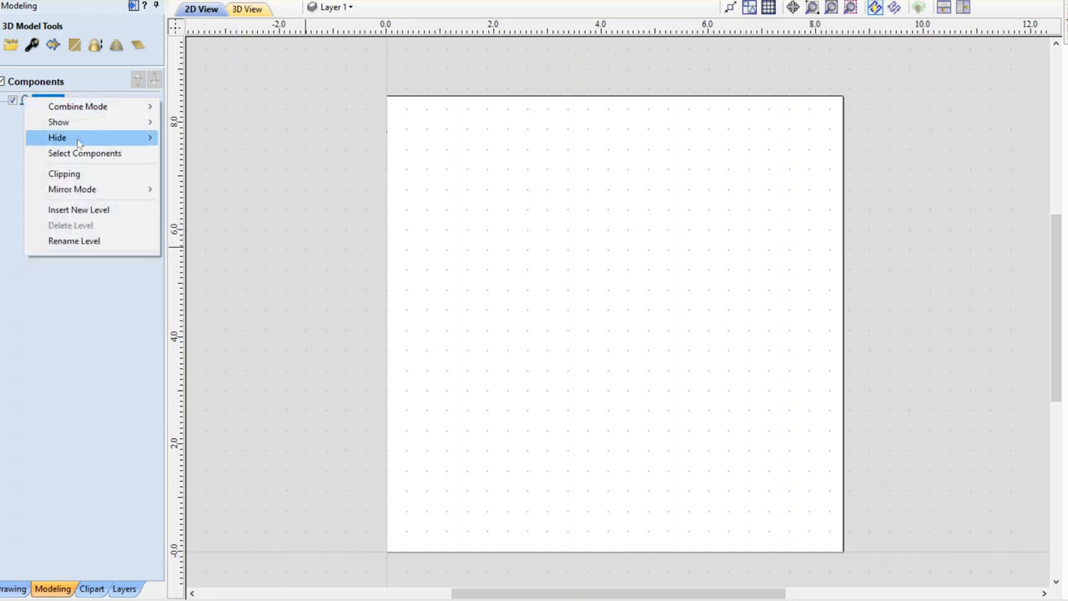
{"action": "left_click", "coordinate": [49, 320]}
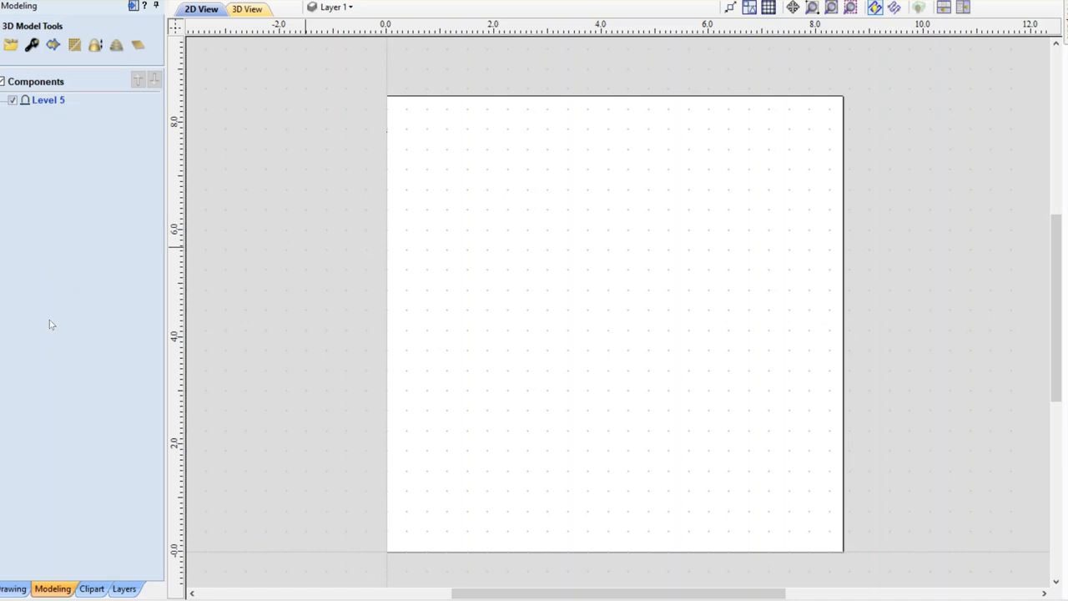
{"action": "left_click", "coordinate": [12, 101]}
- Set up a single-sided job of 8.5 by 8.5 by 0.75 inches with High (3 x Slower) modeling resolution
{"action": "left_click", "coordinate": [13, 590]}
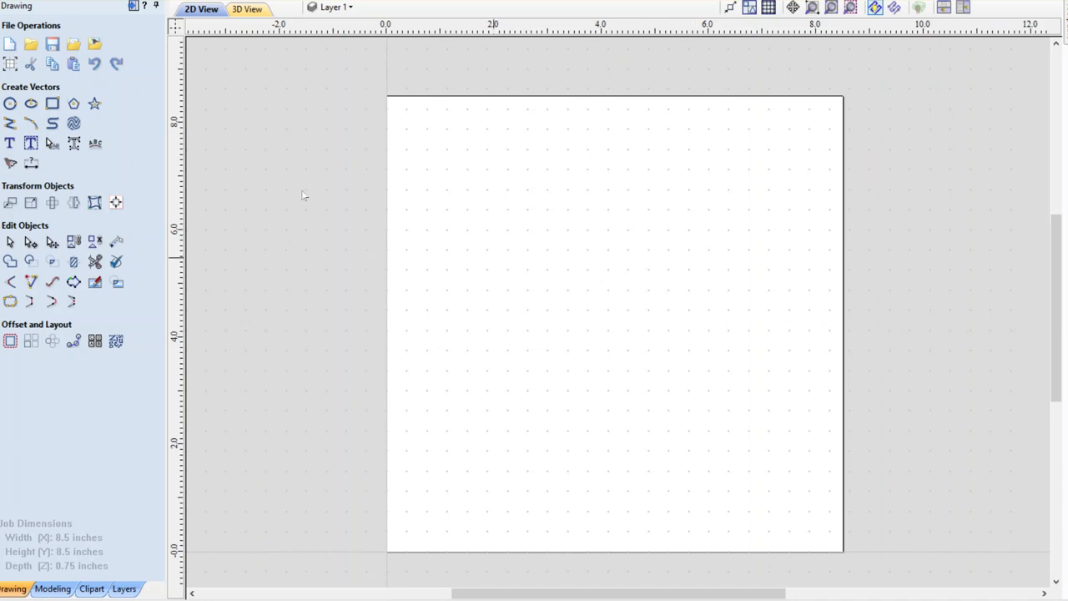
{"action": "left_click", "coordinate": [9, 43]}
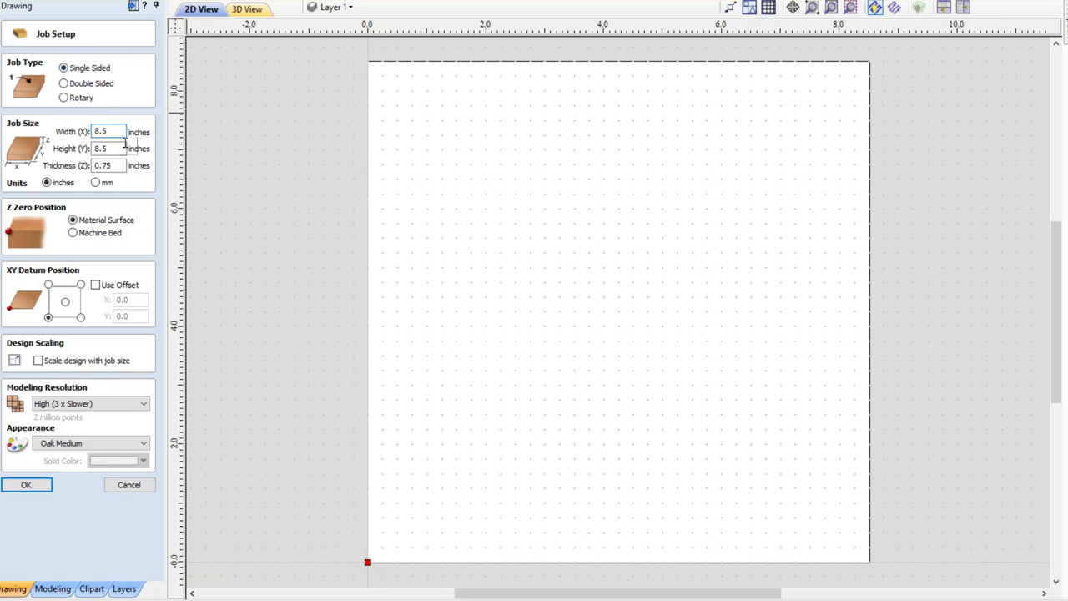
{"action": "left_click", "coordinate": [120, 148]}
{"action": "left_click", "coordinate": [123, 165]}
{"action": "left_click", "coordinate": [39, 360]}
{"action": "left_click", "coordinate": [38, 360]}
{"action": "left_click", "coordinate": [115, 405]}
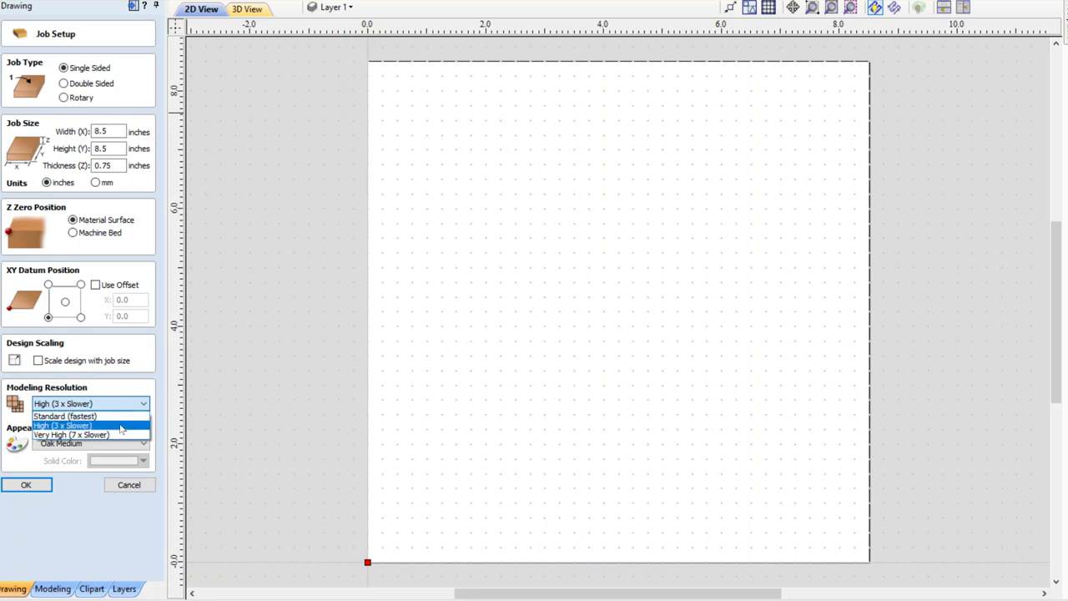
{"action": "left_click", "coordinate": [91, 426]}
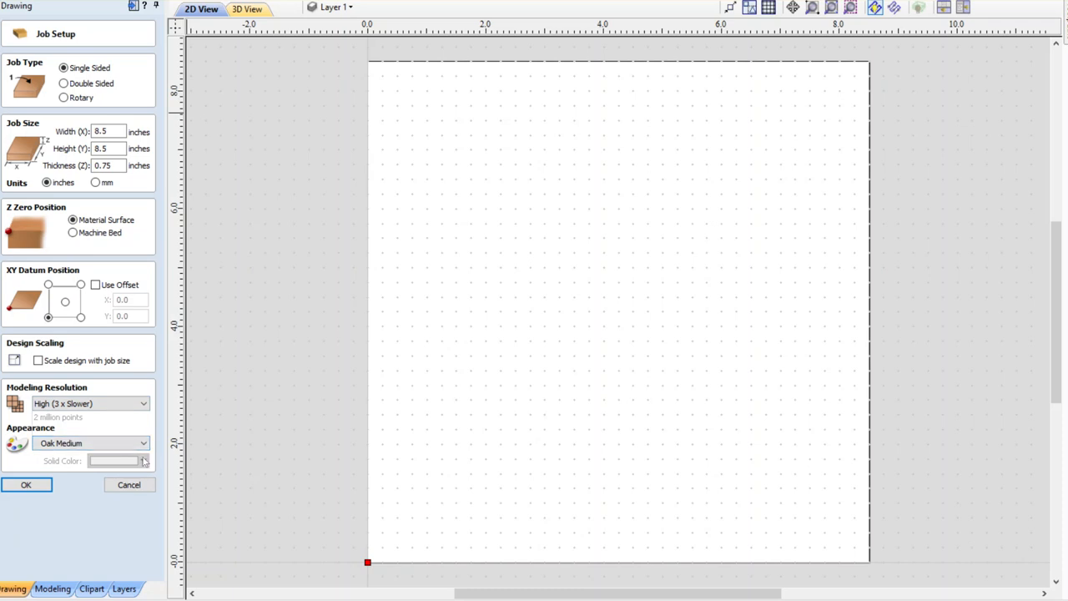
- Browse the available material appearances, keep Oak Medium, and confirm the job setup
{"action": "left_click", "coordinate": [83, 447]}
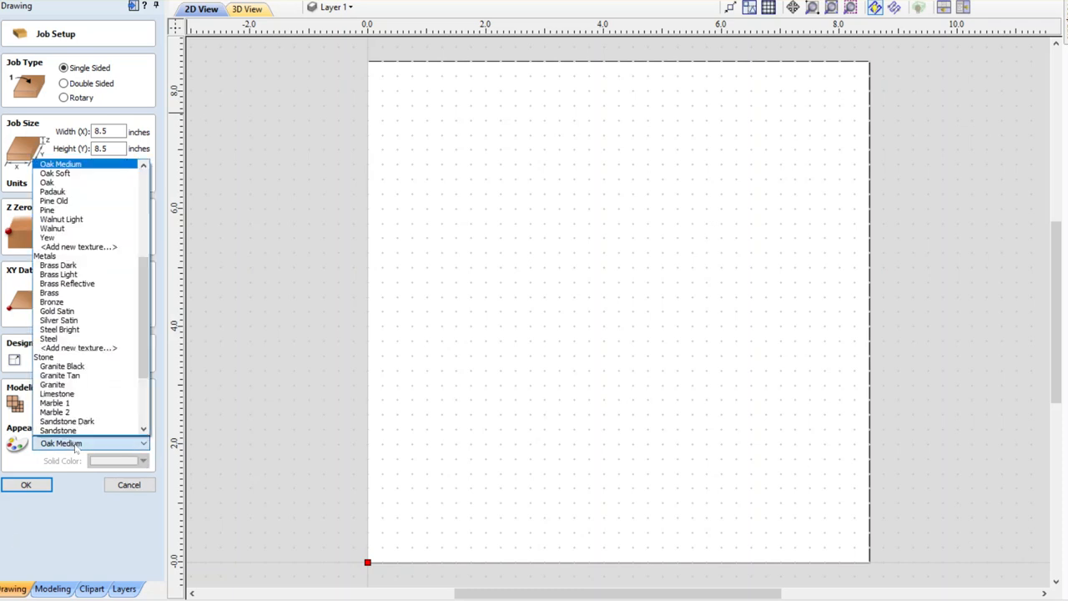
{"action": "left_click", "coordinate": [82, 449]}
{"action": "left_click", "coordinate": [85, 451]}
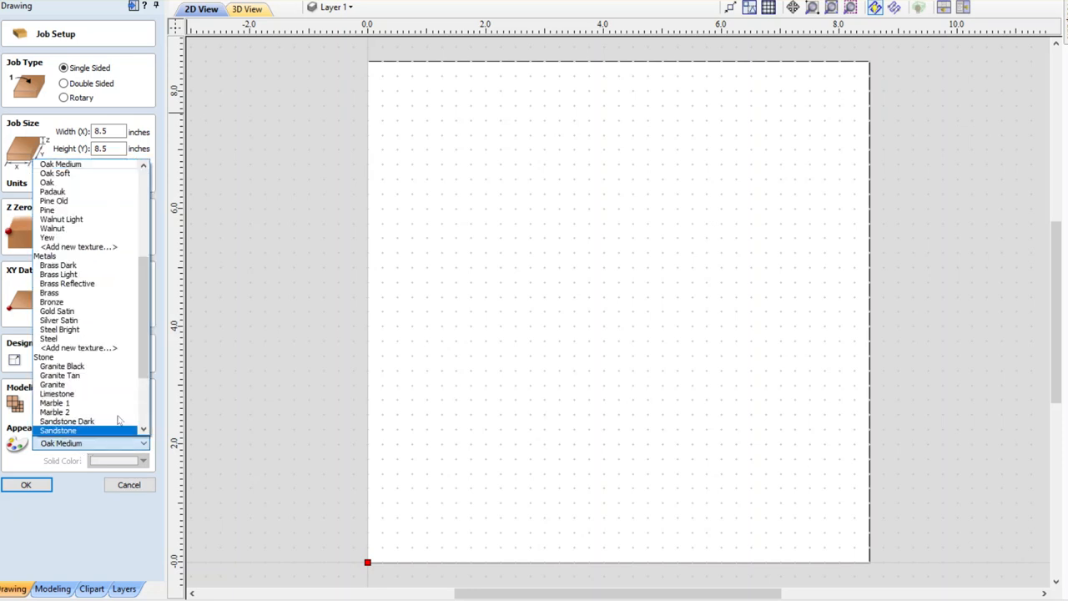
{"action": "scroll", "coordinate": [87, 284], "scroll_direction": "up", "scroll_amount": 7}
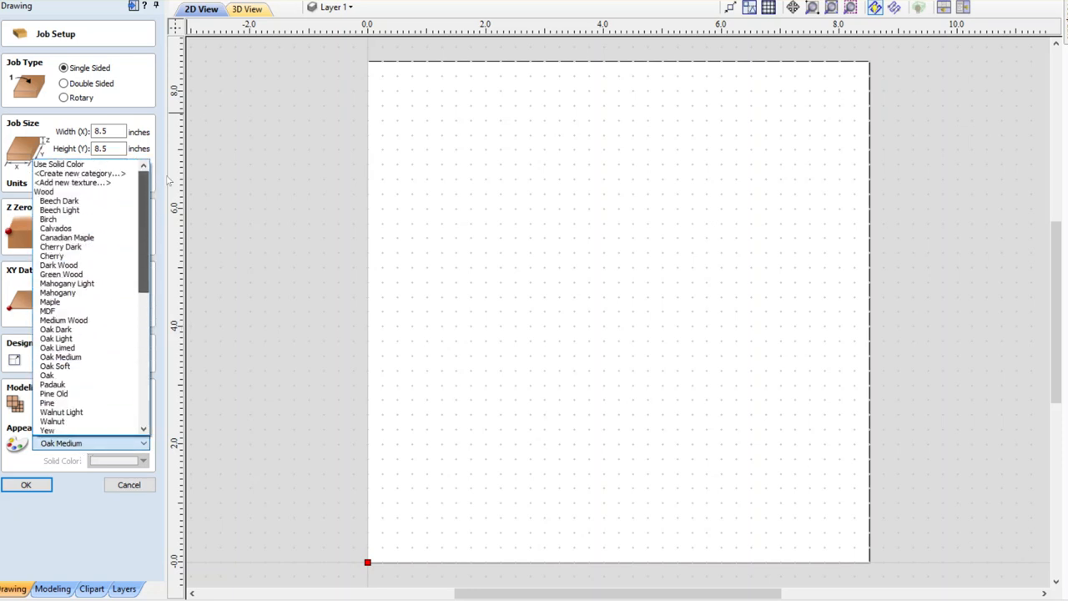
{"action": "scroll", "coordinate": [143, 300], "scroll_direction": "down", "scroll_amount": 10}
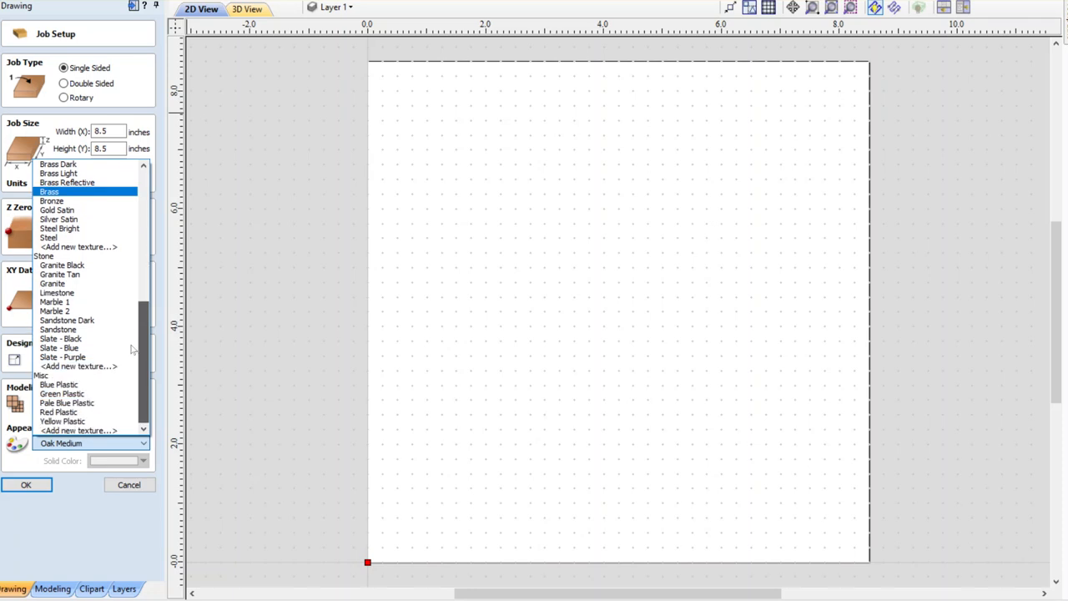
{"action": "scroll", "coordinate": [136, 303], "scroll_direction": "down", "scroll_amount": 1}
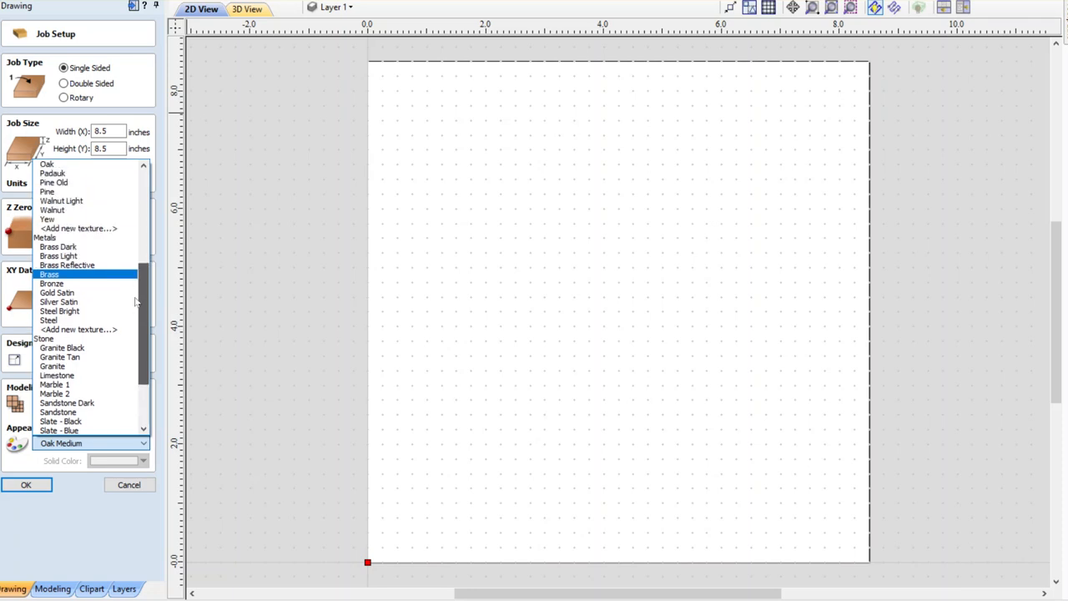
{"action": "scroll", "coordinate": [133, 305], "scroll_direction": "down", "scroll_amount": 3}
{"action": "scroll", "coordinate": [123, 342], "scroll_direction": "up", "scroll_amount": 2}
{"action": "scroll", "coordinate": [125, 330], "scroll_direction": "down", "scroll_amount": 2}
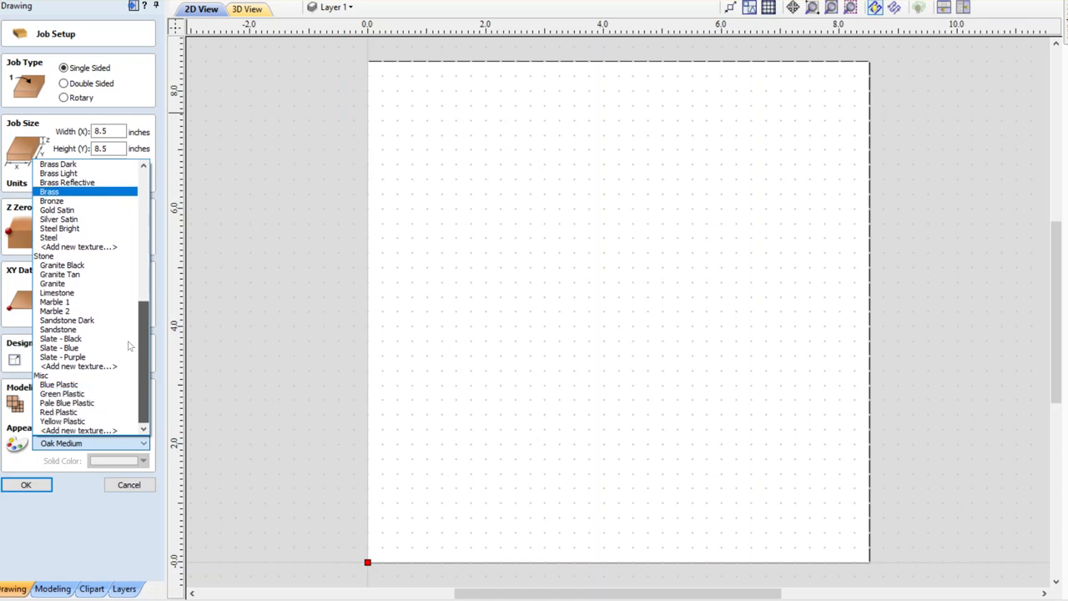
{"action": "left_click_drag", "start_coordinate": [142, 345], "coordinate": [147, 367]}
{"action": "scroll", "coordinate": [144, 364], "scroll_direction": "up", "scroll_amount": 6}
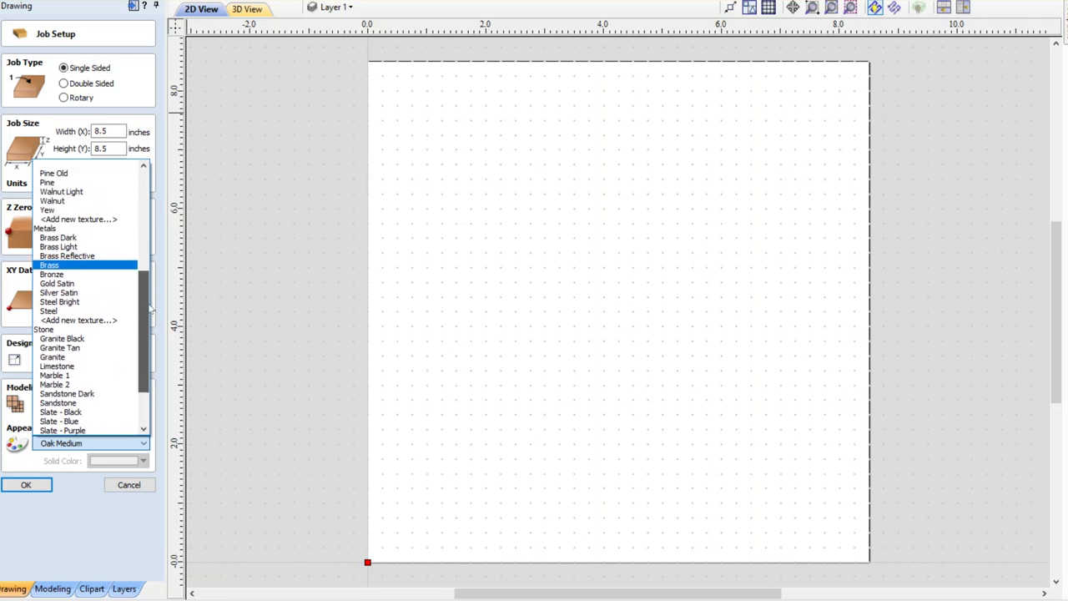
{"action": "left_click", "coordinate": [28, 458]}
{"action": "left_click", "coordinate": [45, 484]}
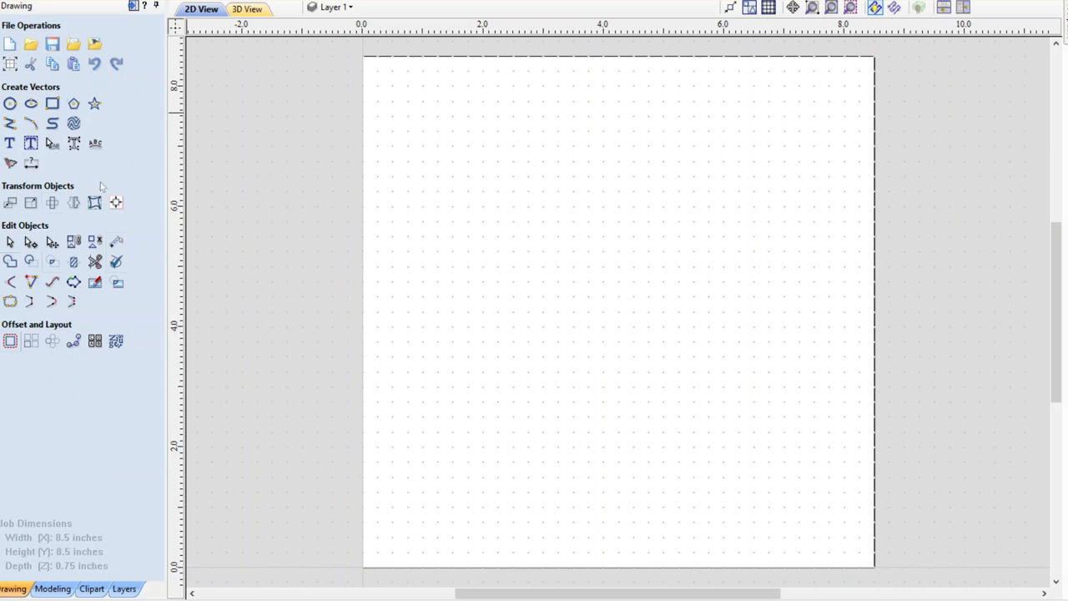
- Draw an ellipse 5.0 inches wide and 1.5 inches high, centered on the job at X 4.25, Y 4.25
{"action": "left_click", "coordinate": [31, 104]}
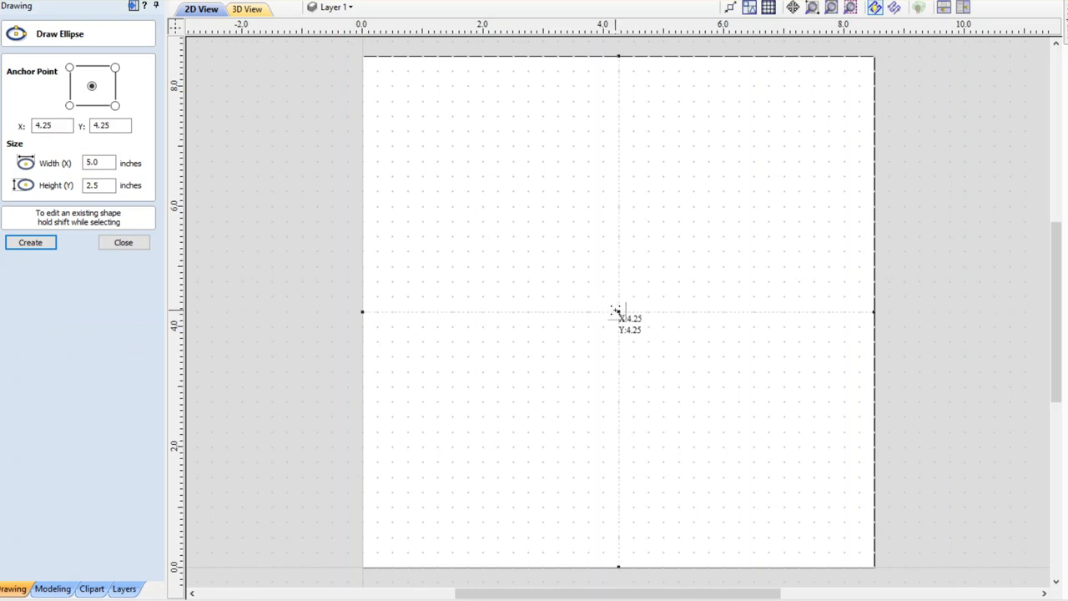
{"action": "left_click_drag", "start_coordinate": [616, 310], "coordinate": [611, 305]}
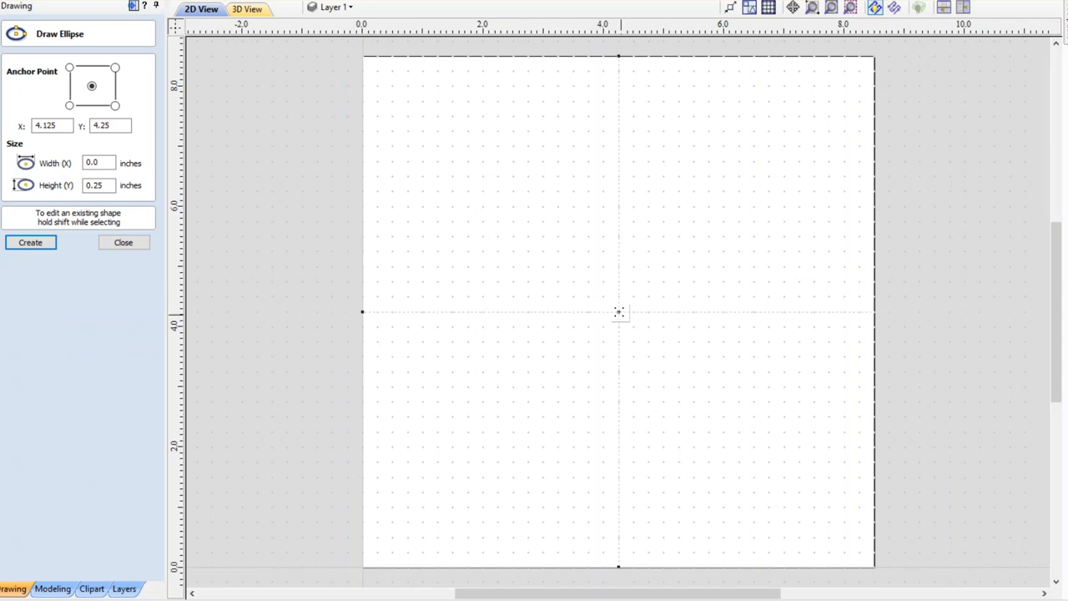
{"action": "mouse_move", "coordinate": [618, 311]}
{"action": "left_mouse_down"}
{"action": "mouse_move", "coordinate": [656, 255]}
{"action": "mouse_move", "coordinate": [703, 296]}
{"action": "mouse_move", "coordinate": [726, 281]}
{"action": "mouse_move", "coordinate": [799, 276]}
{"action": "mouse_move", "coordinate": [843, 297]}
{"action": "mouse_move", "coordinate": [799, 282]}
{"action": "mouse_move", "coordinate": [775, 291]}
{"action": "mouse_move", "coordinate": [763, 269]}
{"action": "left_mouse_up"}
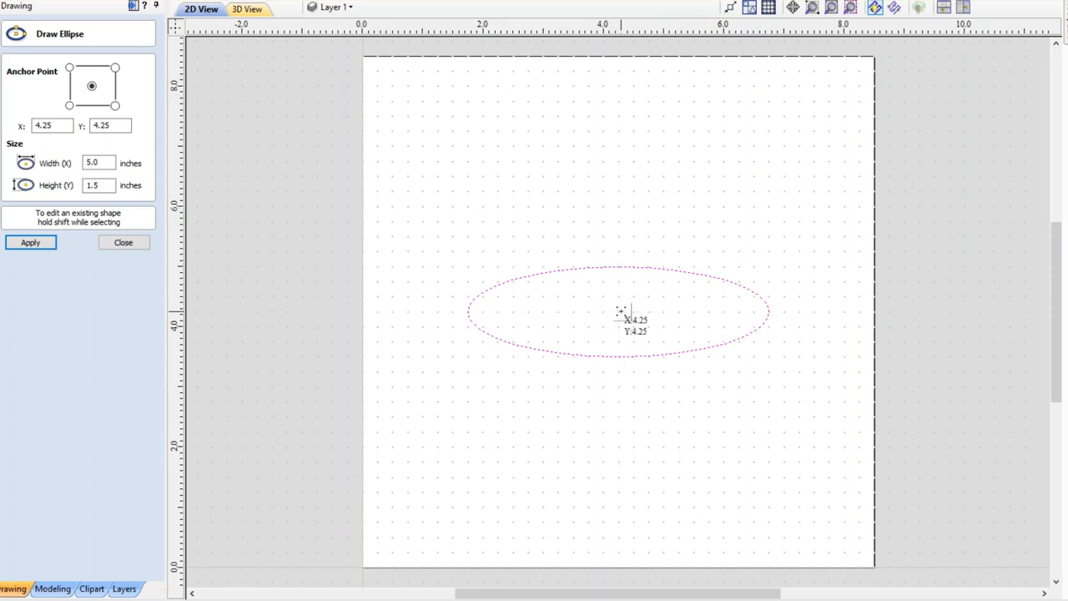
- Draw a larger concentric ellipse 8.0 inches wide and 5.75 inches high, centered at X 4.25, Y 4.25
{"action": "mouse_move", "coordinate": [691, 307]}
{"action": "left_mouse_down"}
{"action": "mouse_move", "coordinate": [780, 303]}
{"action": "mouse_move", "coordinate": [782, 286]}
{"action": "mouse_move", "coordinate": [830, 281]}
{"action": "mouse_move", "coordinate": [806, 200]}
{"action": "mouse_move", "coordinate": [764, 171]}
{"action": "left_mouse_up"}
{"action": "key", "text": "Escape"}
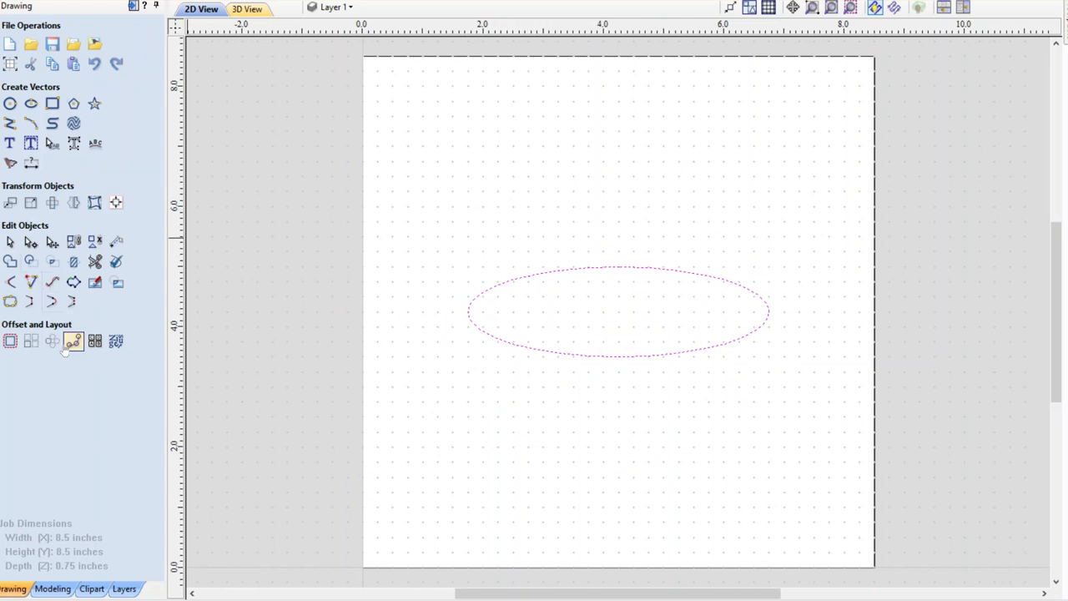
{"action": "left_click", "coordinate": [30, 103]}
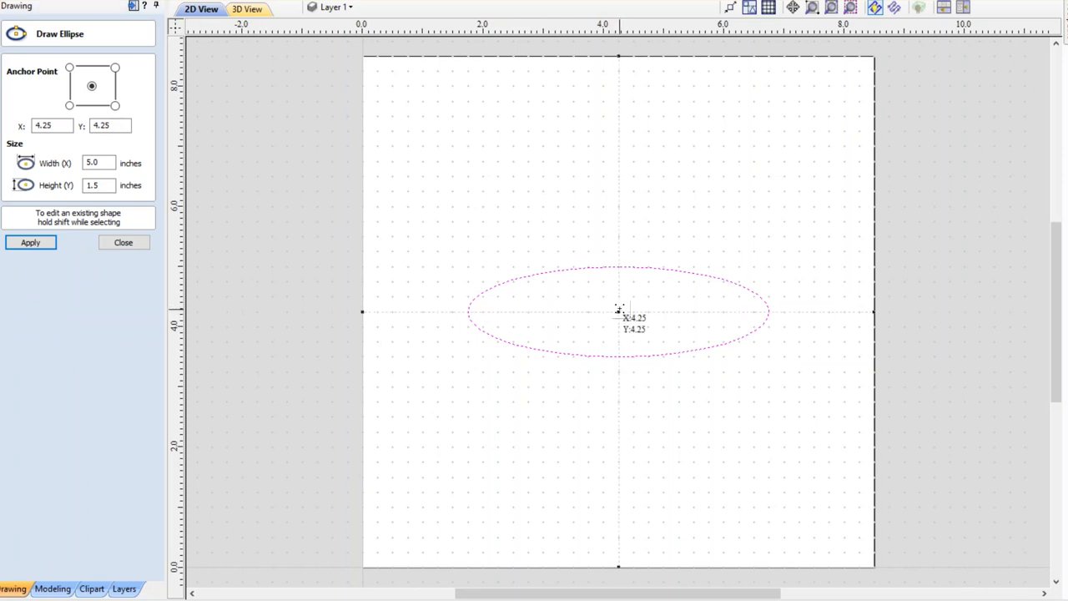
{"action": "left_click_drag", "start_coordinate": [619, 312], "coordinate": [858, 136], "text": "alt"}
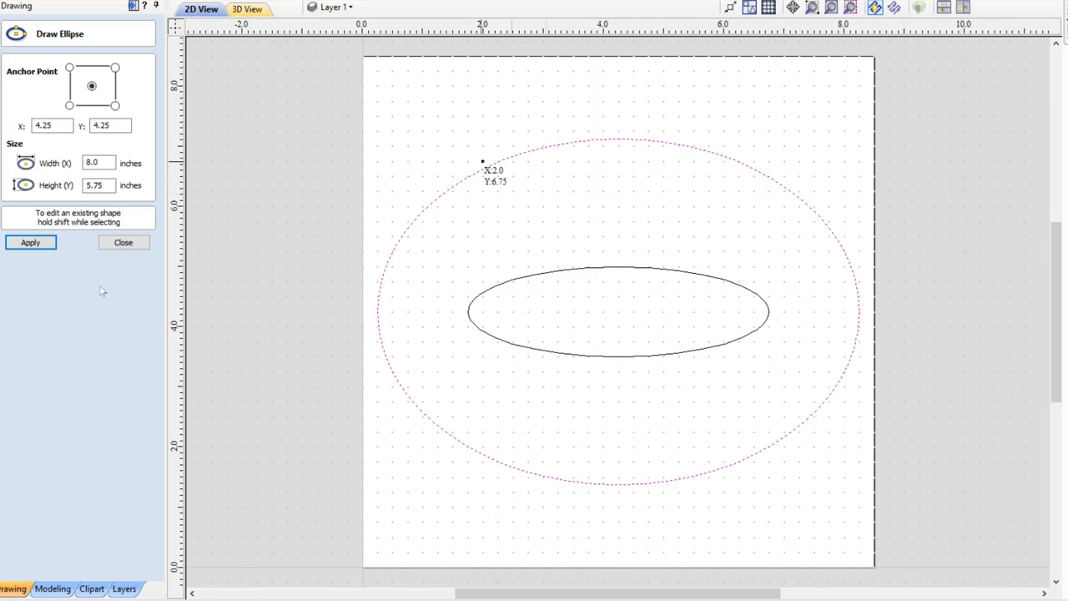
- Finalize the 8.0 by 5.75 inch ellipse, then draw a three-point arc inside its lower edge, from X 6.5 to X 2.0 at Y 2.125, height 0.625
{"action": "left_click", "coordinate": [27, 246]}
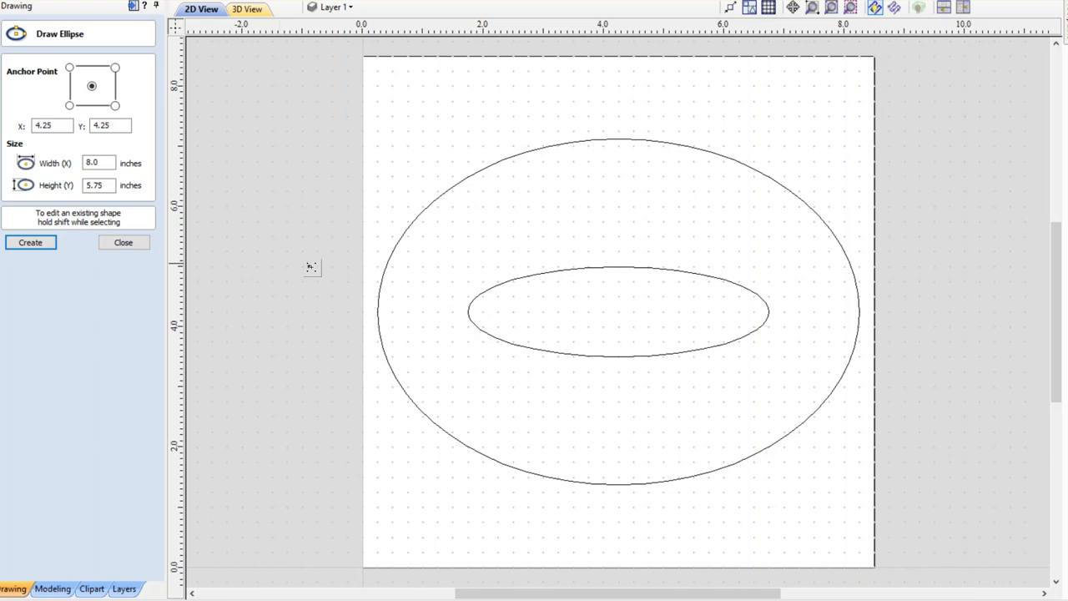
{"action": "left_click", "coordinate": [124, 243]}
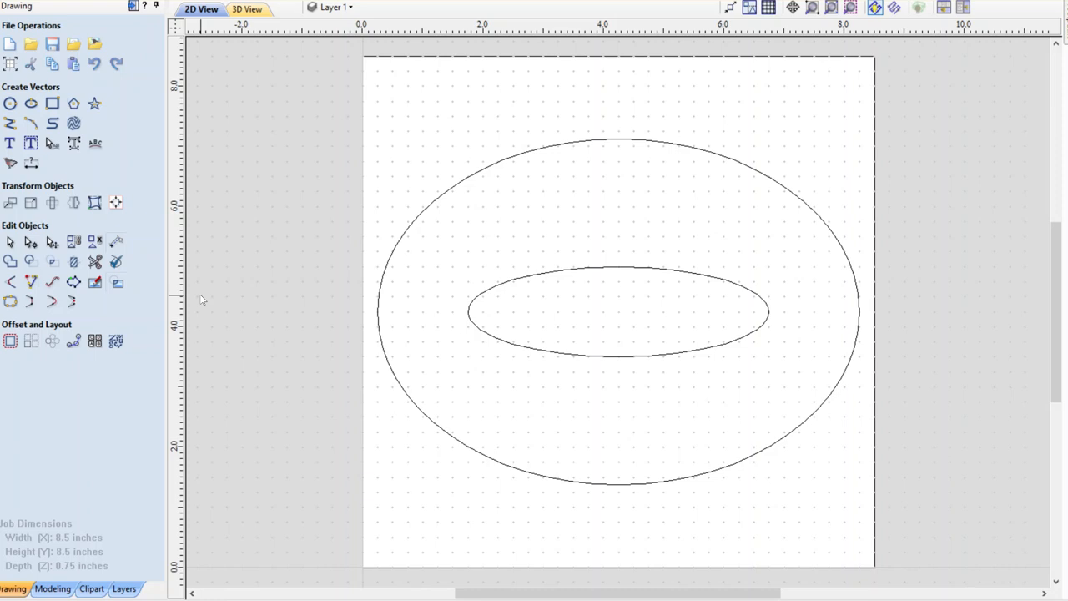
{"action": "left_click", "coordinate": [39, 130]}
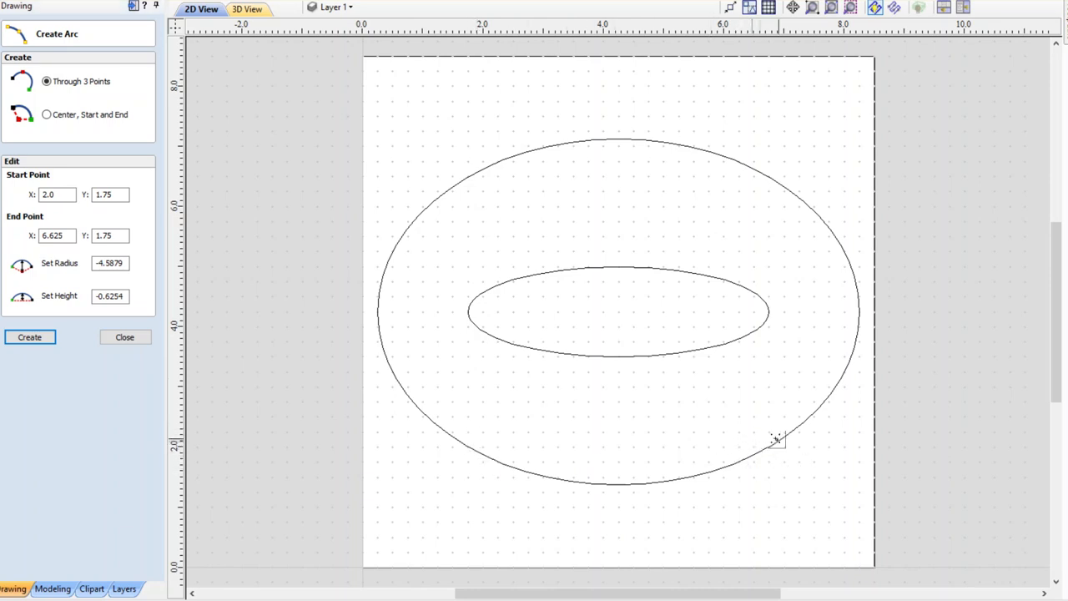
{"action": "left_click", "coordinate": [480, 438]}
{"action": "left_click", "coordinate": [621, 474]}
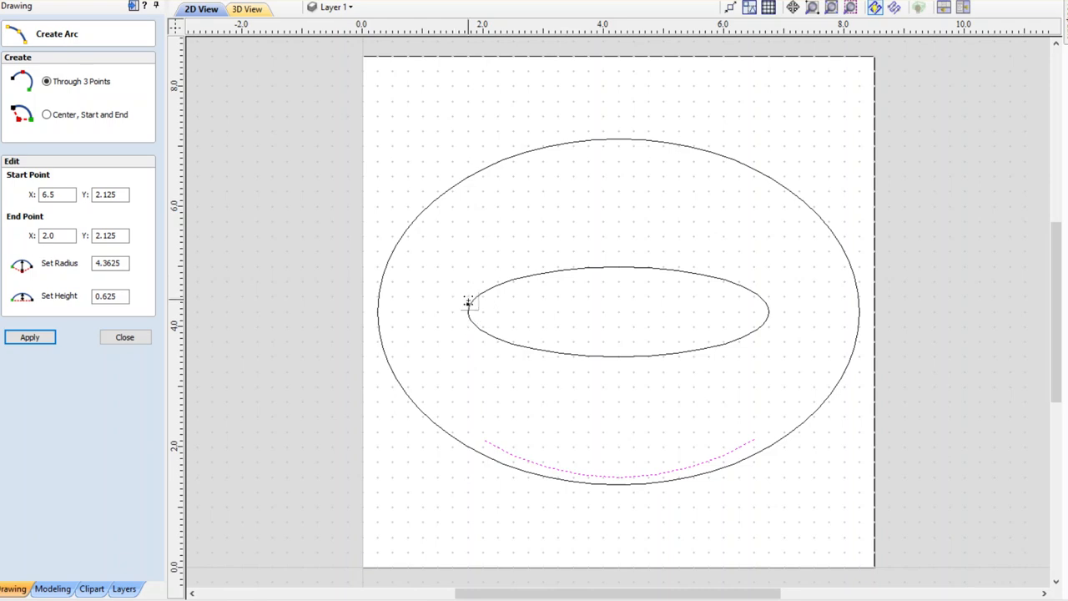
- Draw an upward-bowed three-point arc along the small ellipse's upper edge, from X 1.75, Y 4.5 to X 6.75, Y 4.5
{"action": "left_click", "coordinate": [466, 297]}
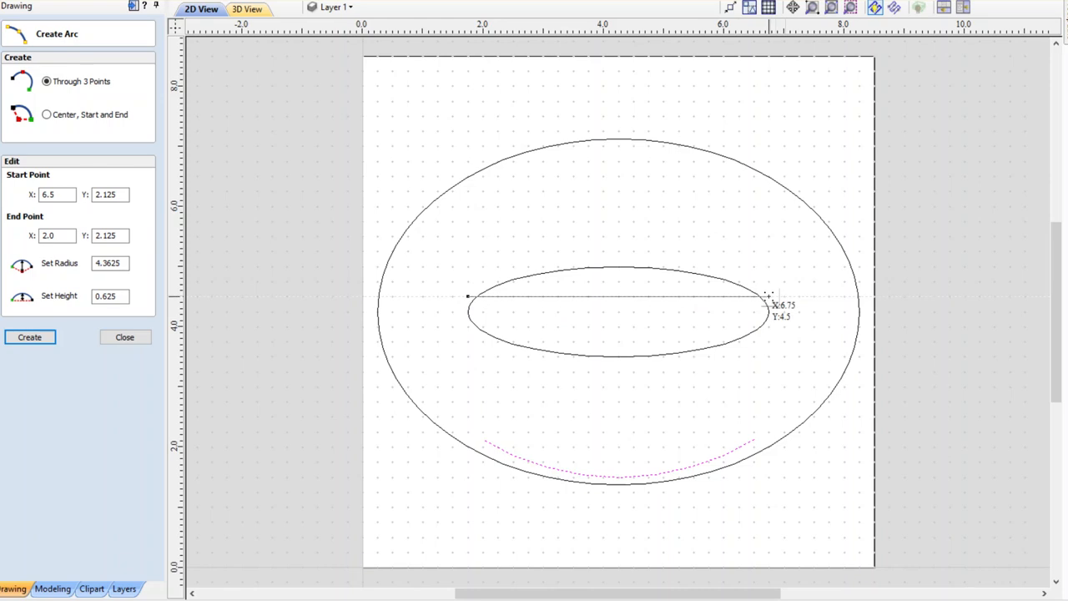
{"action": "left_click", "coordinate": [769, 297]}
{"action": "left_click", "coordinate": [753, 291]}
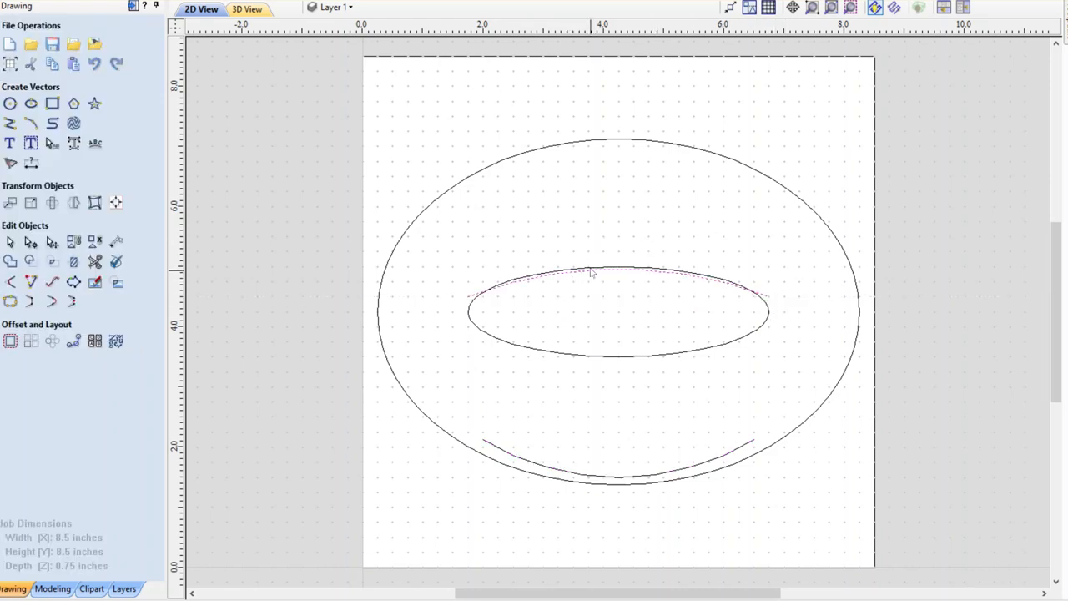
{"action": "left_click", "coordinate": [606, 287]}
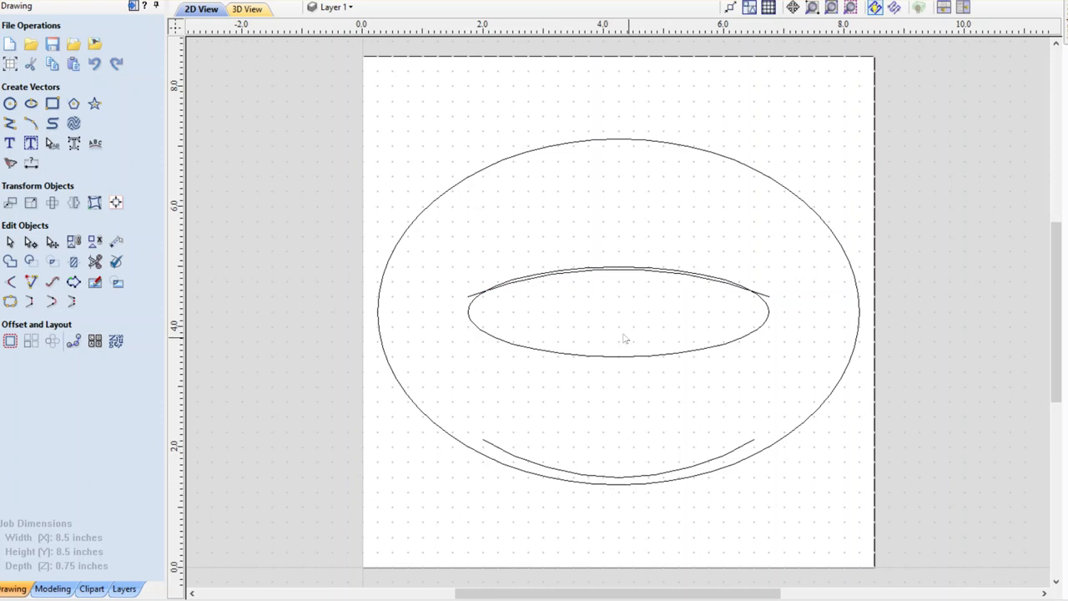
- Increase the upper arc's bow and adjust its position so it sits just above the small ellipse
{"action": "left_click", "coordinate": [767, 297]}
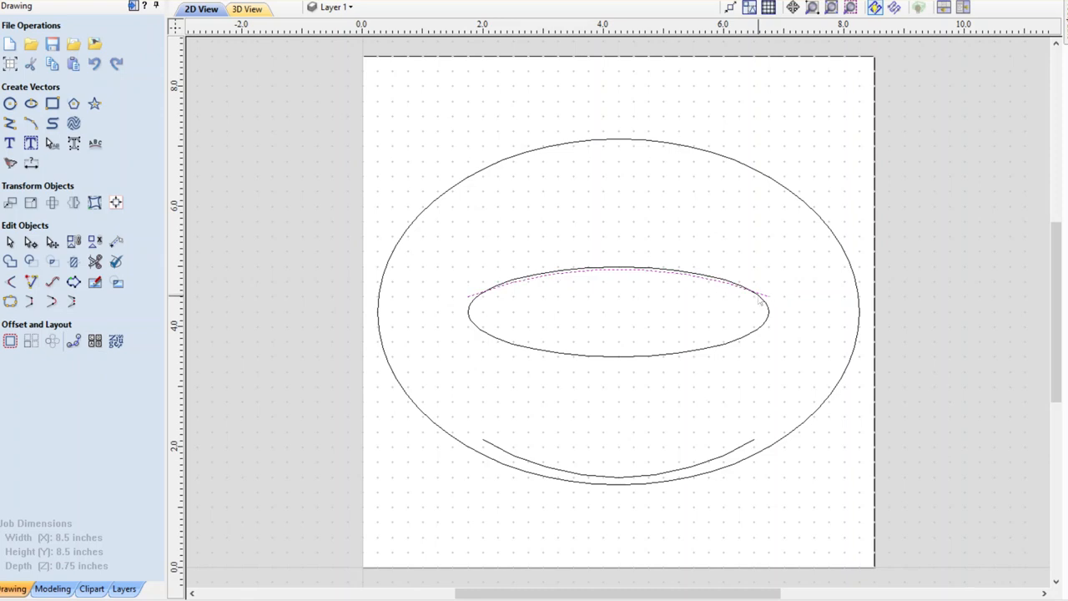
{"action": "left_click", "coordinate": [623, 269]}
{"action": "mouse_move", "coordinate": [619, 264]}
{"action": "left_mouse_down"}
{"action": "mouse_move", "coordinate": [620, 248]}
{"action": "mouse_move", "coordinate": [619, 263]}
{"action": "left_mouse_up"}
{"action": "left_click_drag", "start_coordinate": [618, 278], "coordinate": [618, 275]}
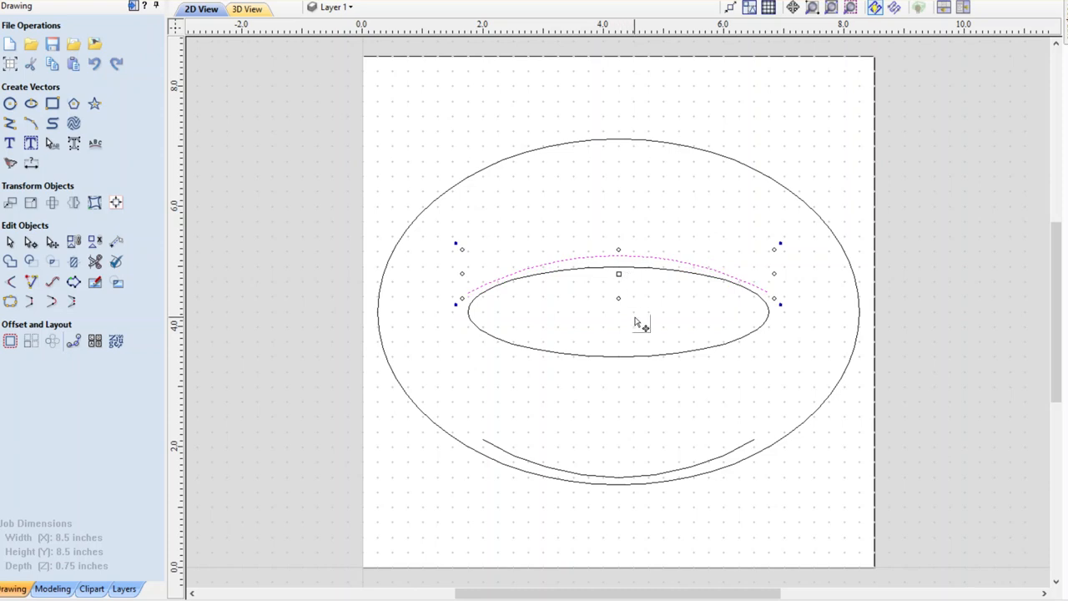
{"action": "left_click", "coordinate": [734, 125]}
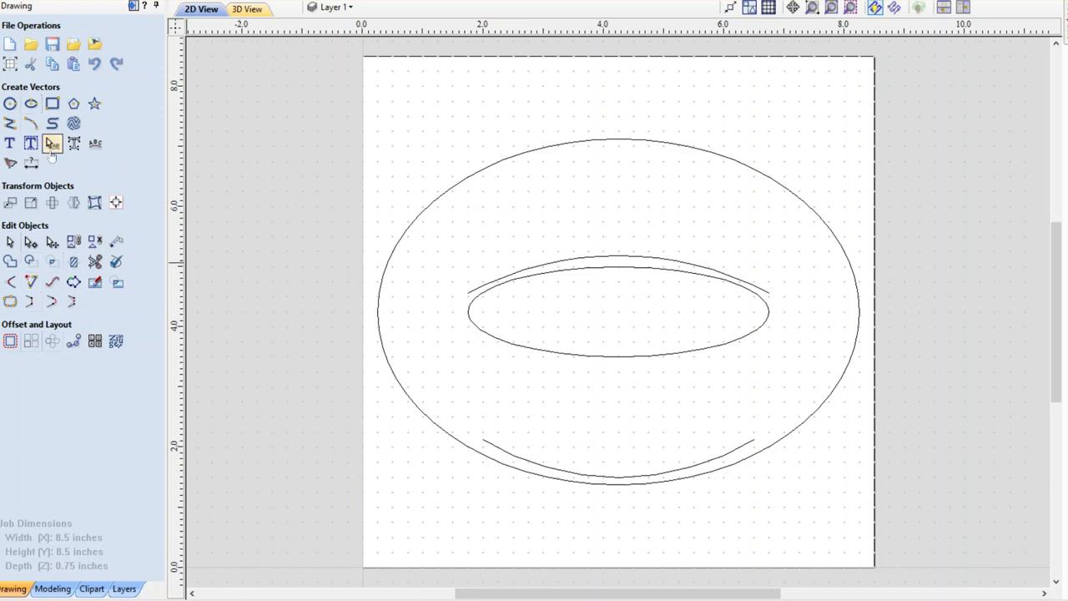
- Start a new text object, browse the TrueType fonts, keep Tw Cen MT Condensed Extra Bold, and turn on bold
{"action": "left_click", "coordinate": [13, 147]}
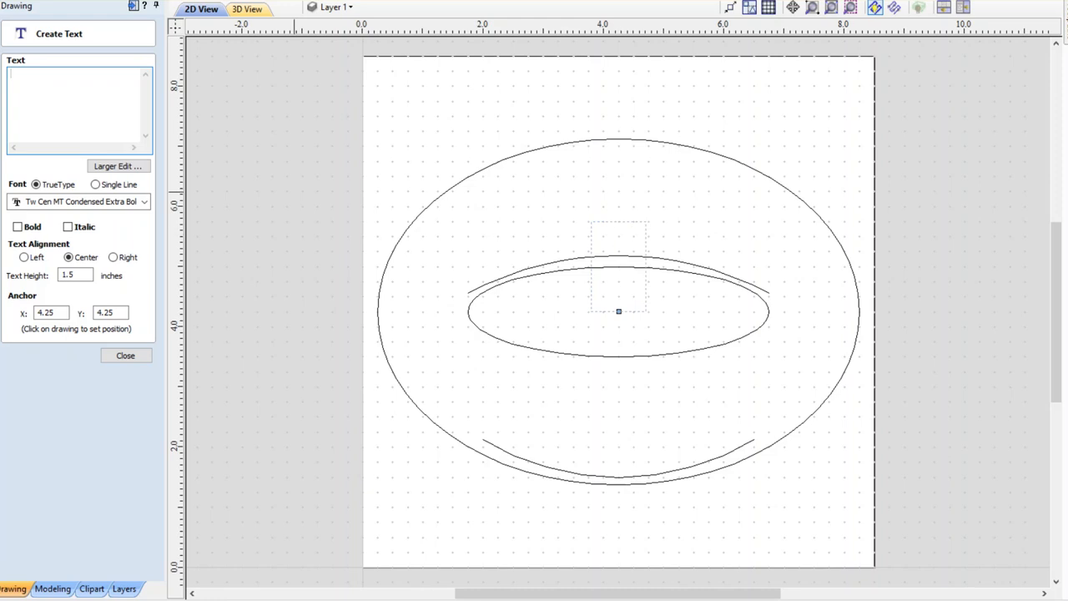
{"action": "left_click", "coordinate": [24, 130]}
{"action": "left_click", "coordinate": [146, 203]}
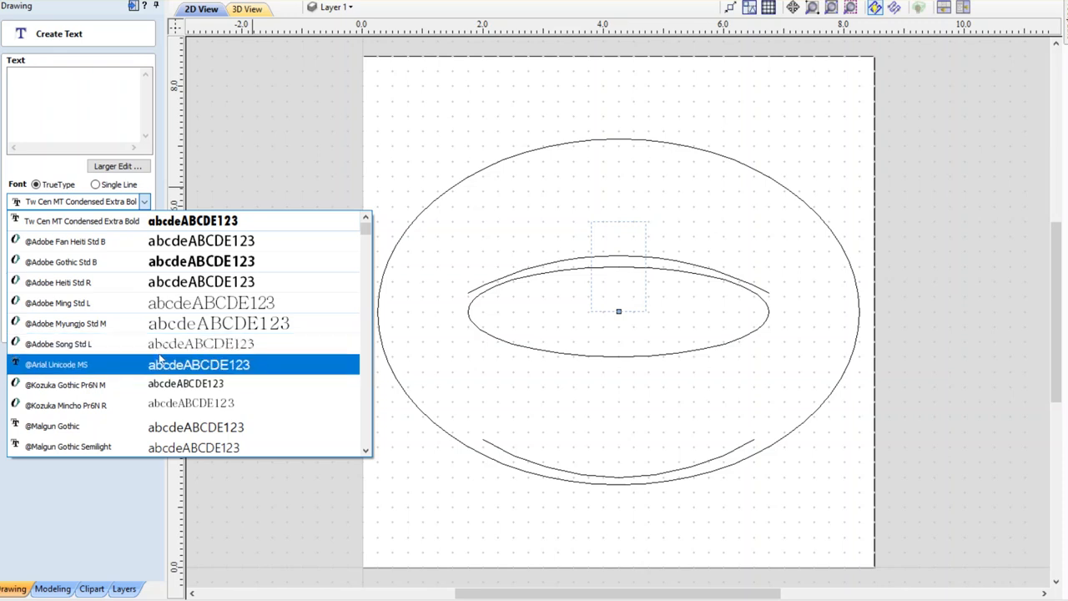
{"action": "scroll", "coordinate": [158, 358], "scroll_direction": "down", "scroll_amount": 3}
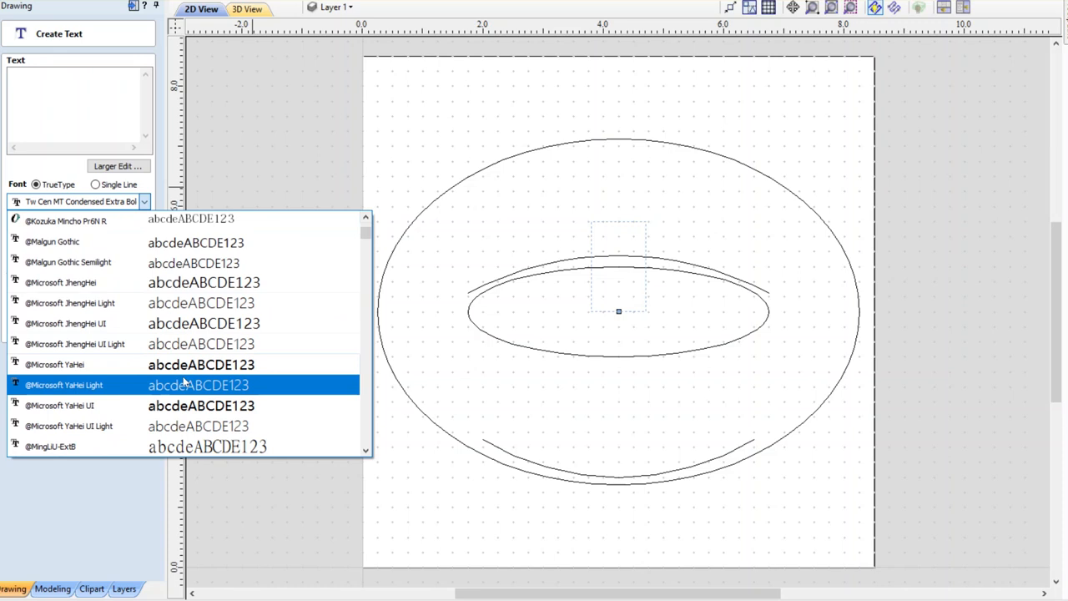
{"action": "scroll", "coordinate": [168, 385], "scroll_direction": "down", "scroll_amount": 1}
{"action": "scroll", "coordinate": [185, 407], "scroll_direction": "down", "scroll_amount": 1}
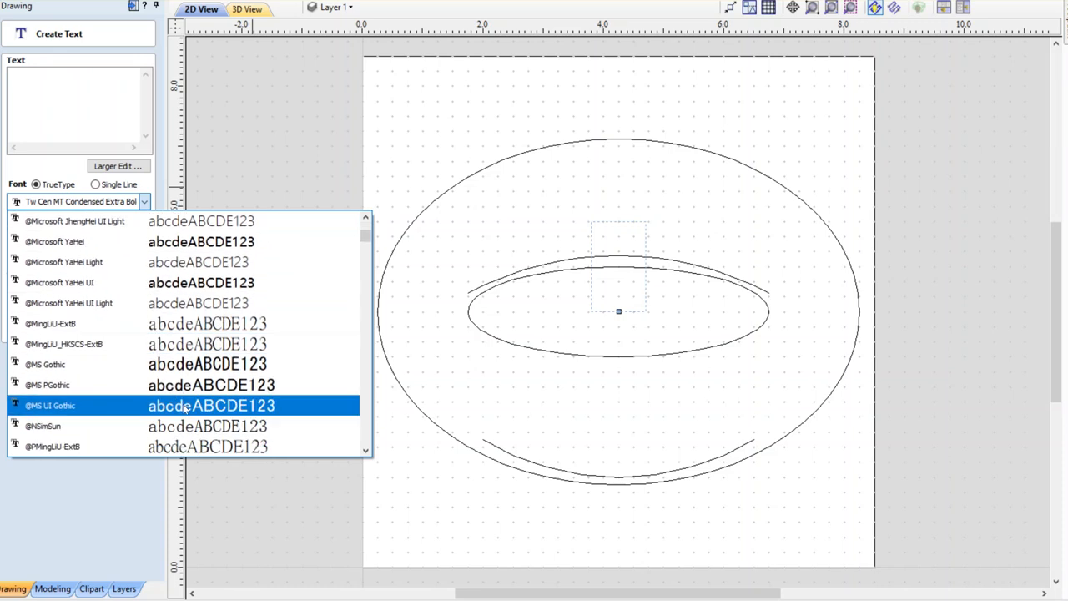
{"action": "scroll", "coordinate": [182, 402], "scroll_direction": "down", "scroll_amount": 2}
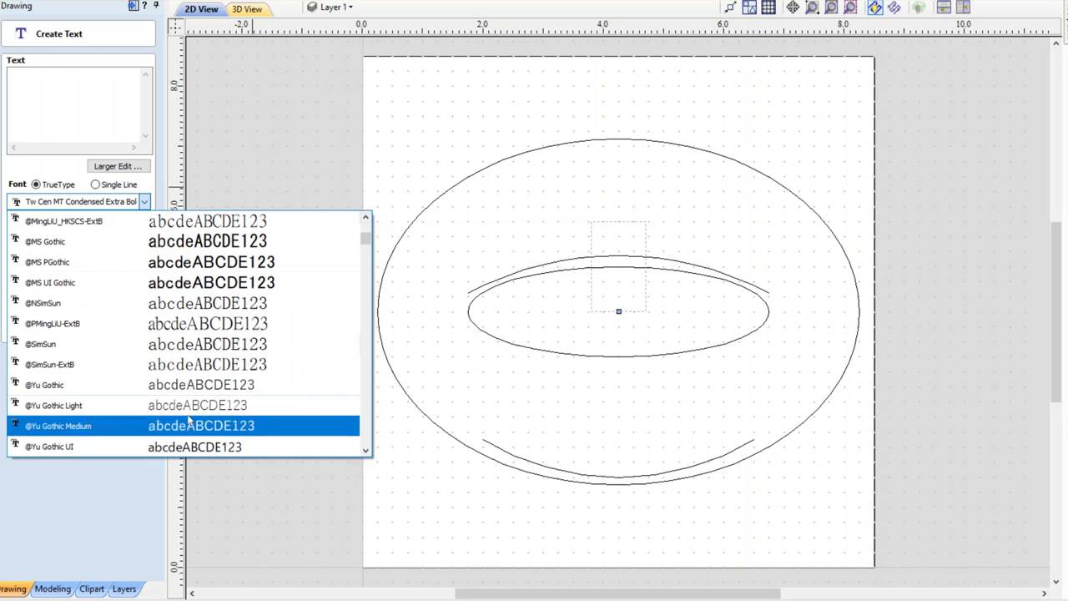
{"action": "scroll", "coordinate": [158, 393], "scroll_direction": "up", "scroll_amount": 10}
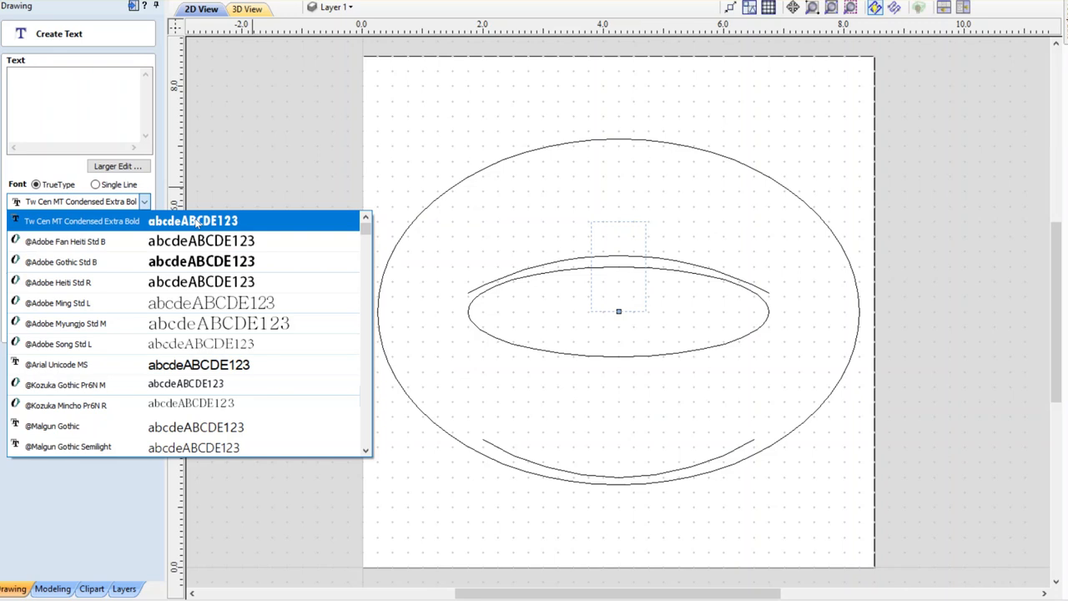
{"action": "left_click", "coordinate": [198, 223]}
{"action": "left_click", "coordinate": [60, 82]}
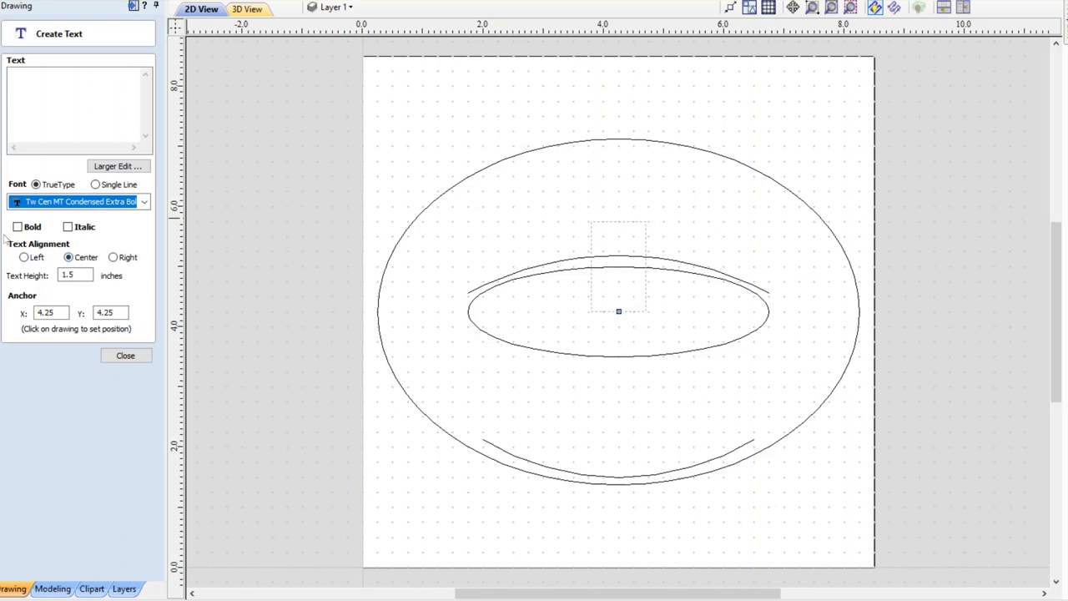
{"action": "left_click", "coordinate": [17, 227]}
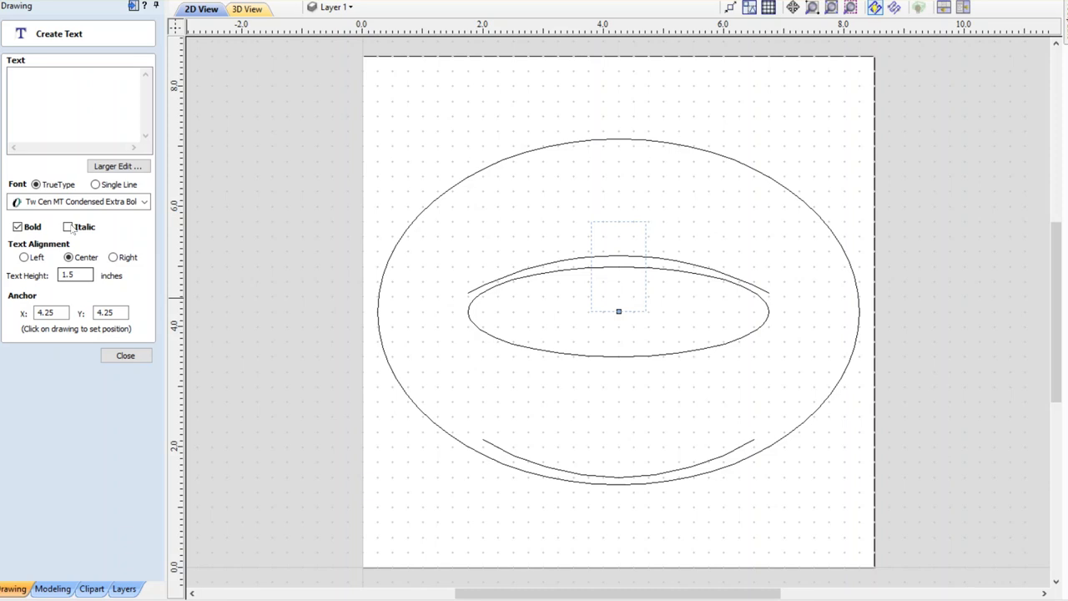
- Create the centered text "T S A" at 1.5 inches high and move it down between the small ellipse and the lower arc
{"action": "left_click", "coordinate": [46, 83]}
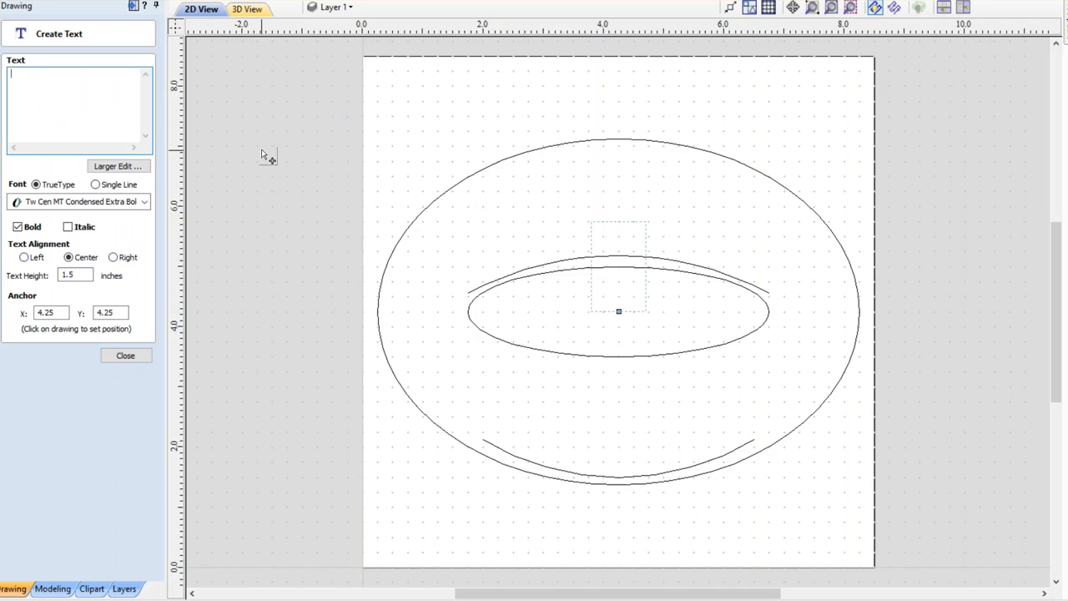
{"action": "type", "text": "T"}
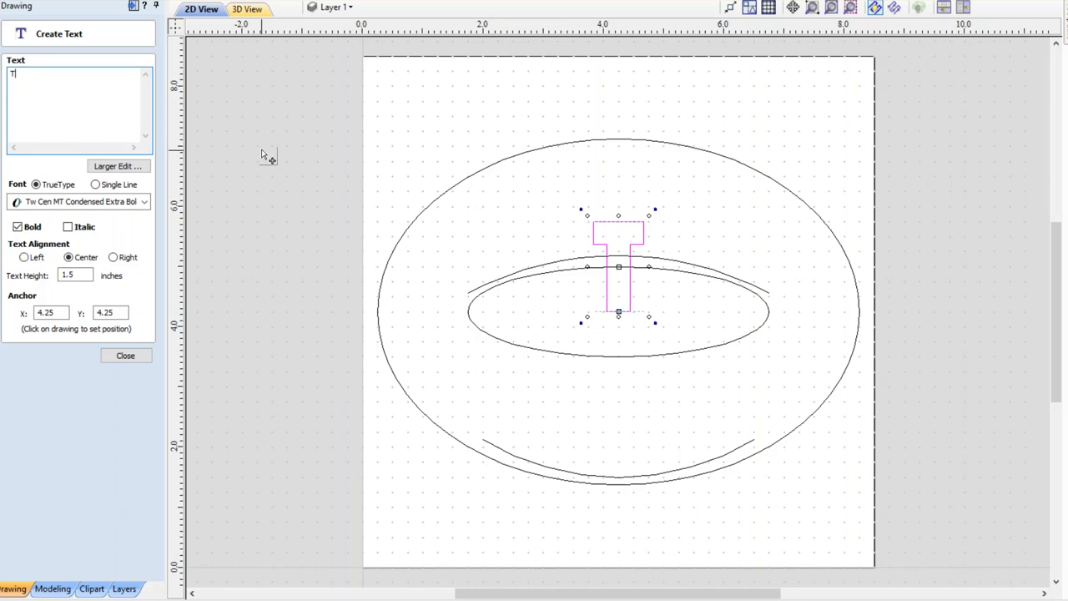
{"action": "type", "text": " S A"}
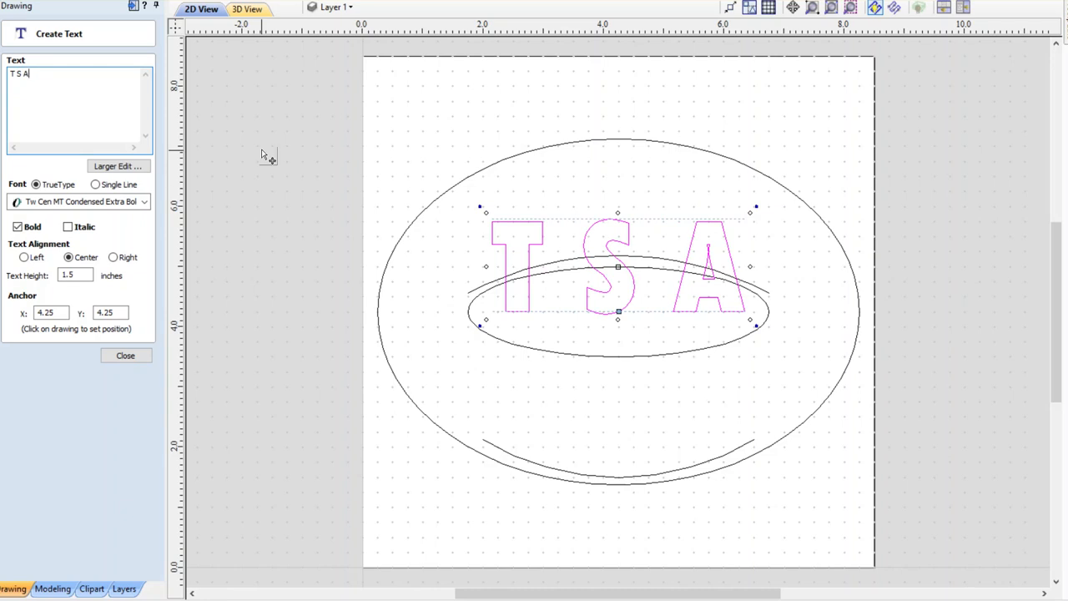
{"action": "left_click", "coordinate": [125, 355]}
{"action": "left_click", "coordinate": [632, 314]}
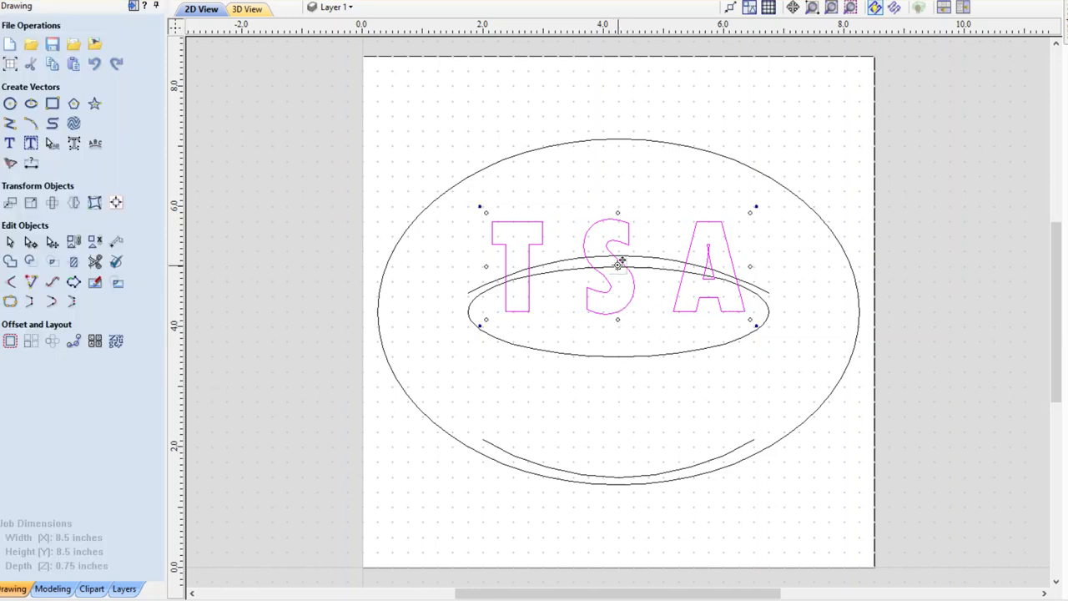
{"action": "left_click_drag", "start_coordinate": [617, 272], "coordinate": [620, 398]}
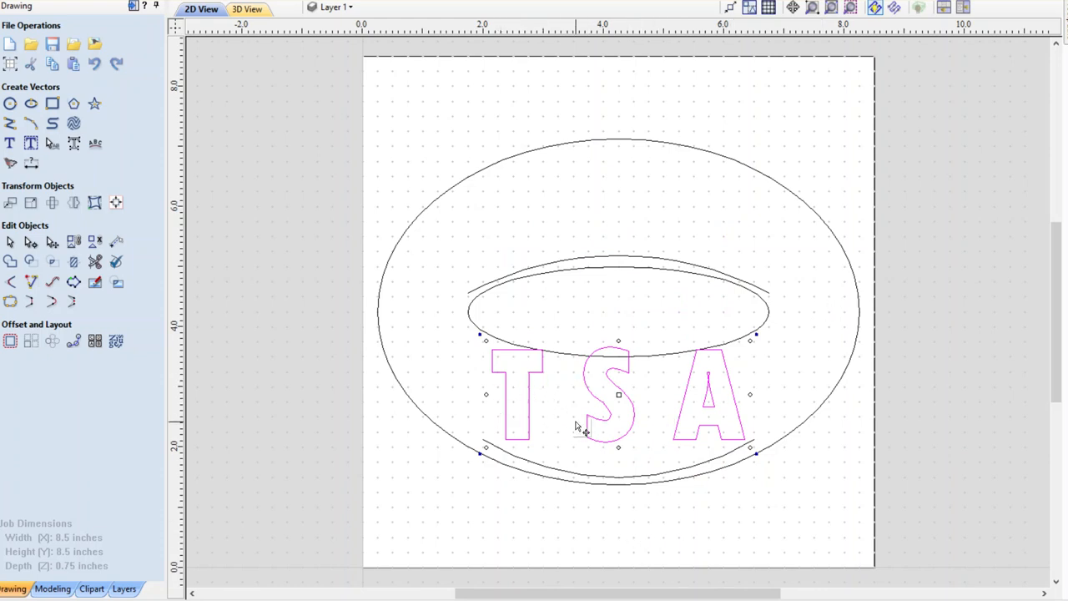
- Wrap the T S A text onto the lower arc, placing it above the curve, middle-aligned, and on the other side
{"action": "left_click", "coordinate": [576, 477], "text": "shift"}
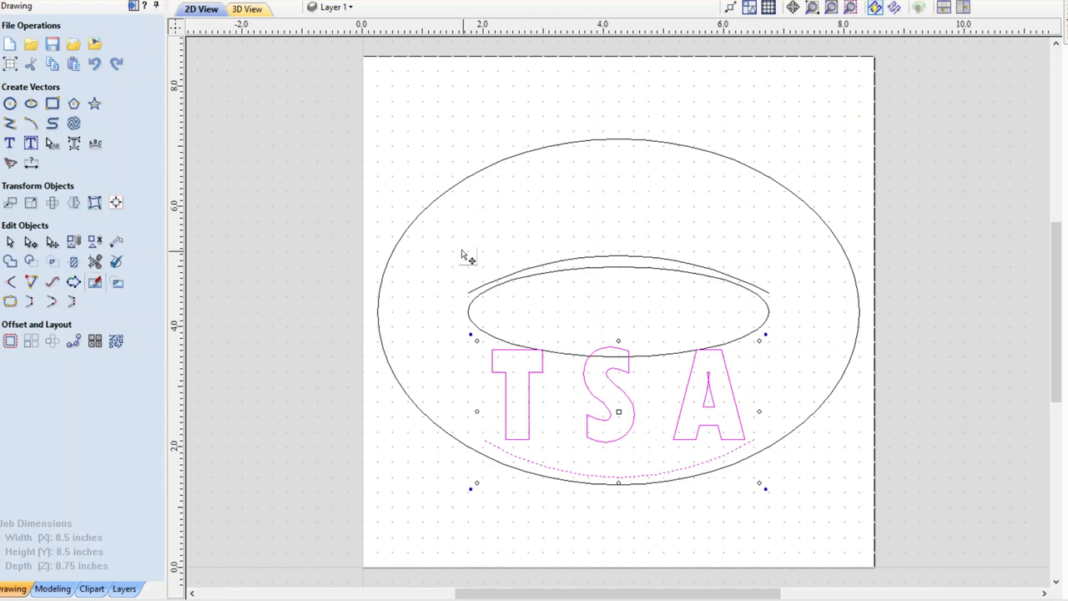
{"action": "left_click", "coordinate": [95, 145]}
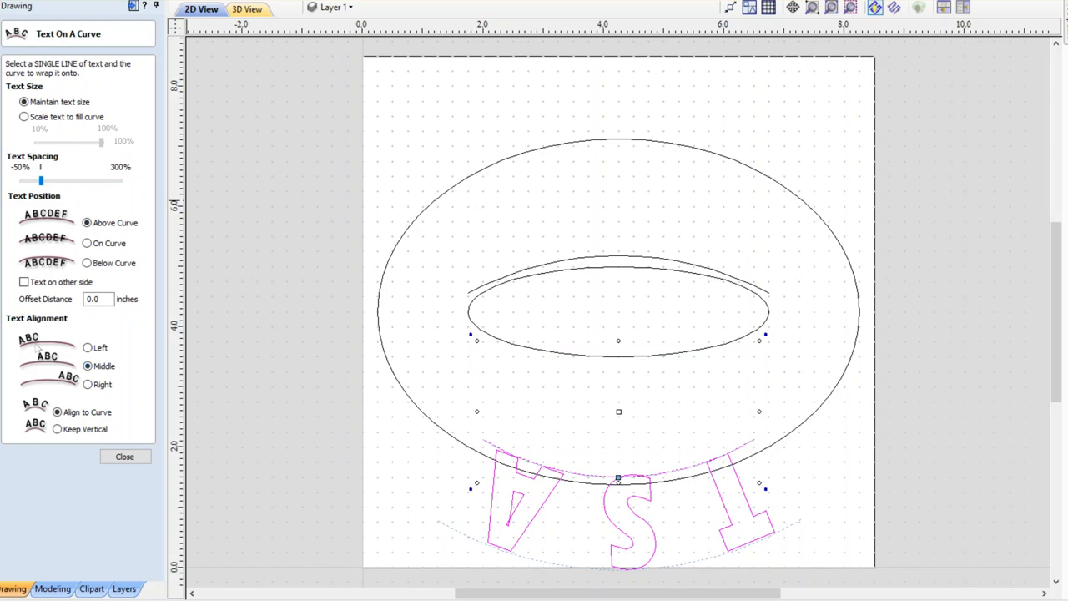
{"action": "left_click", "coordinate": [24, 282]}
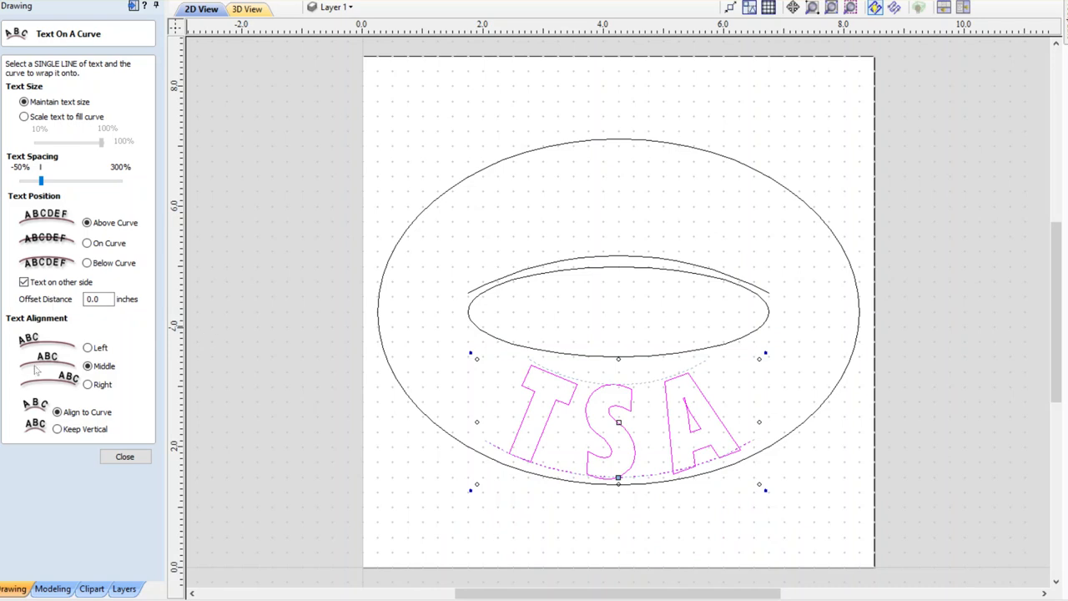
- Try several letter spacings for the curved T S A text and settle on one slightly wider than the default
{"action": "left_click", "coordinate": [66, 183]}
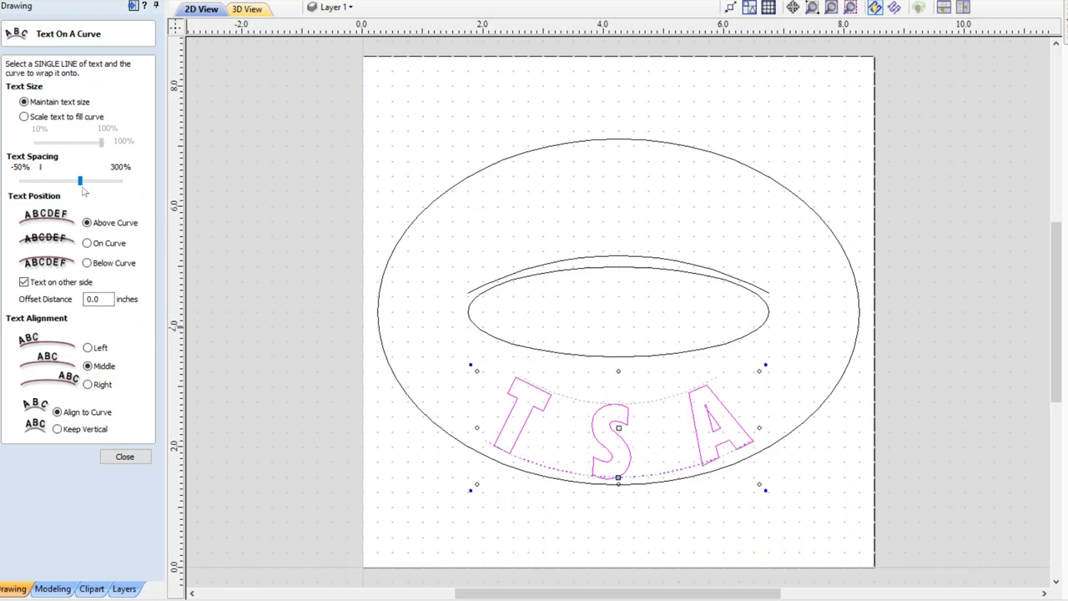
{"action": "left_click", "coordinate": [109, 182]}
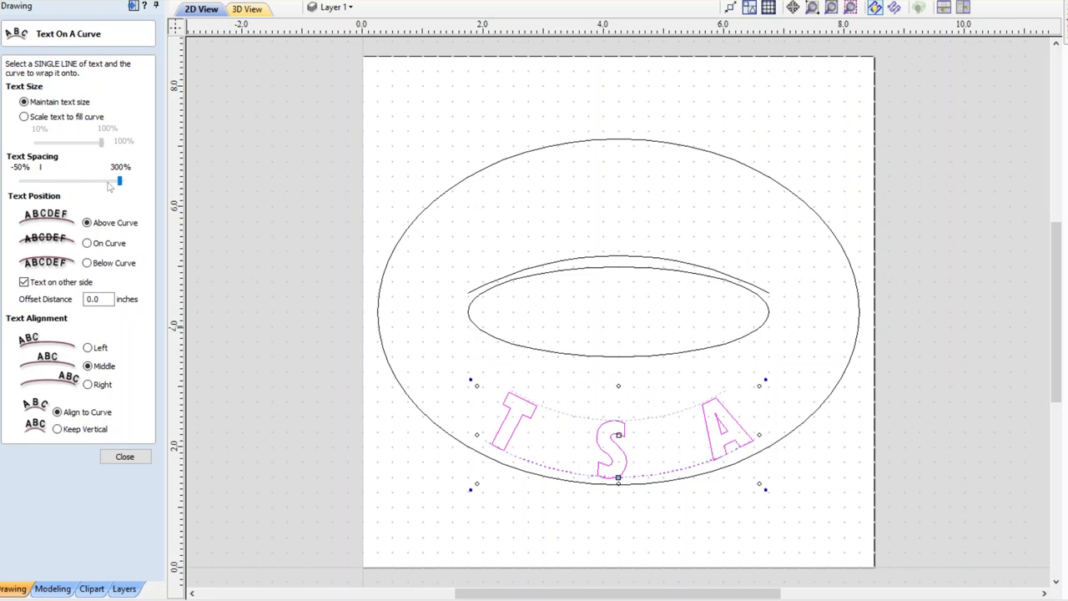
{"action": "left_click", "coordinate": [83, 185]}
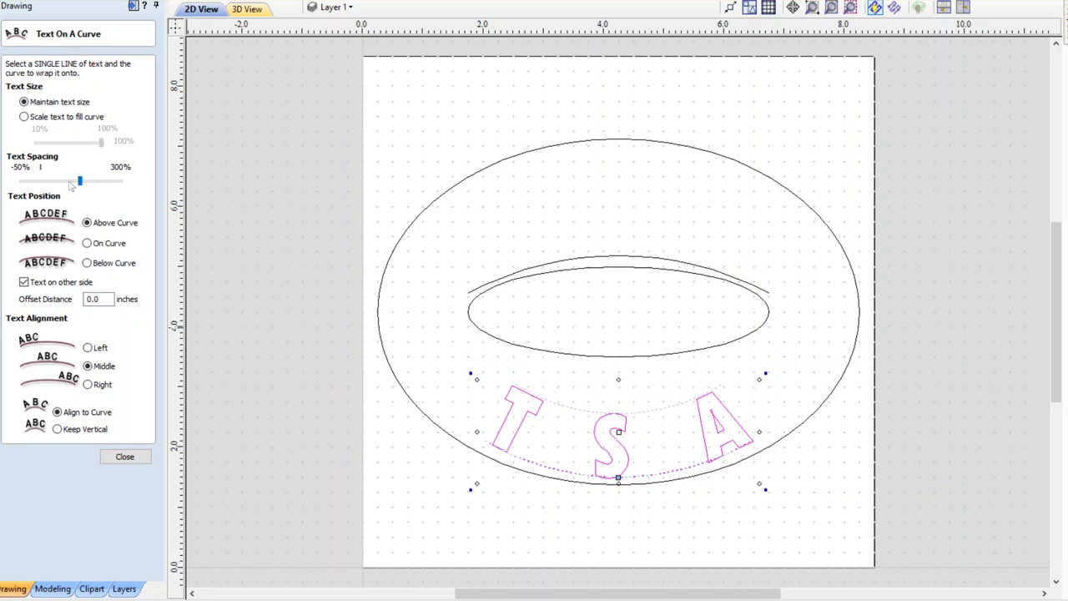
{"action": "left_click", "coordinate": [66, 187]}
{"action": "left_click", "coordinate": [43, 186]}
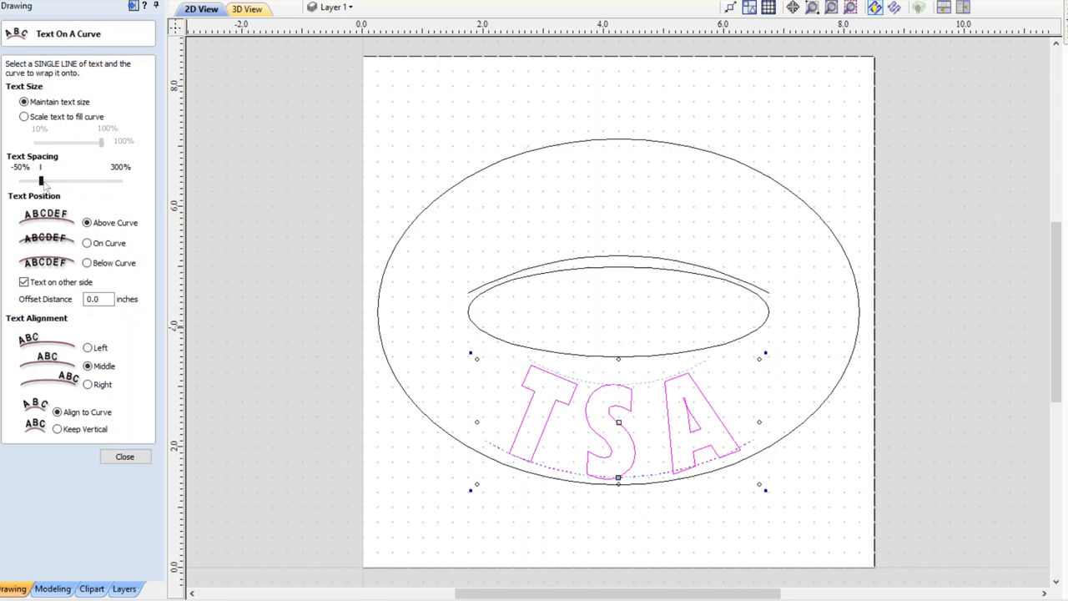
{"action": "left_click", "coordinate": [57, 186]}
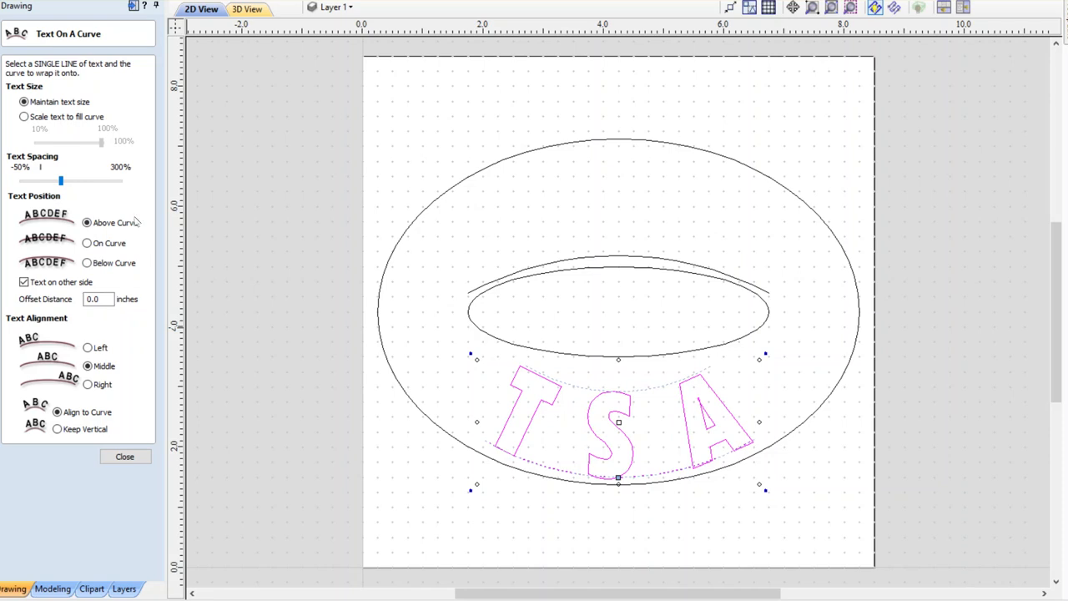
{"action": "mouse_move", "coordinate": [65, 184]}
{"action": "left_mouse_down"}
{"action": "mouse_move", "coordinate": [25, 182]}
{"action": "mouse_move", "coordinate": [79, 182]}
{"action": "mouse_move", "coordinate": [56, 183]}
{"action": "left_mouse_up"}
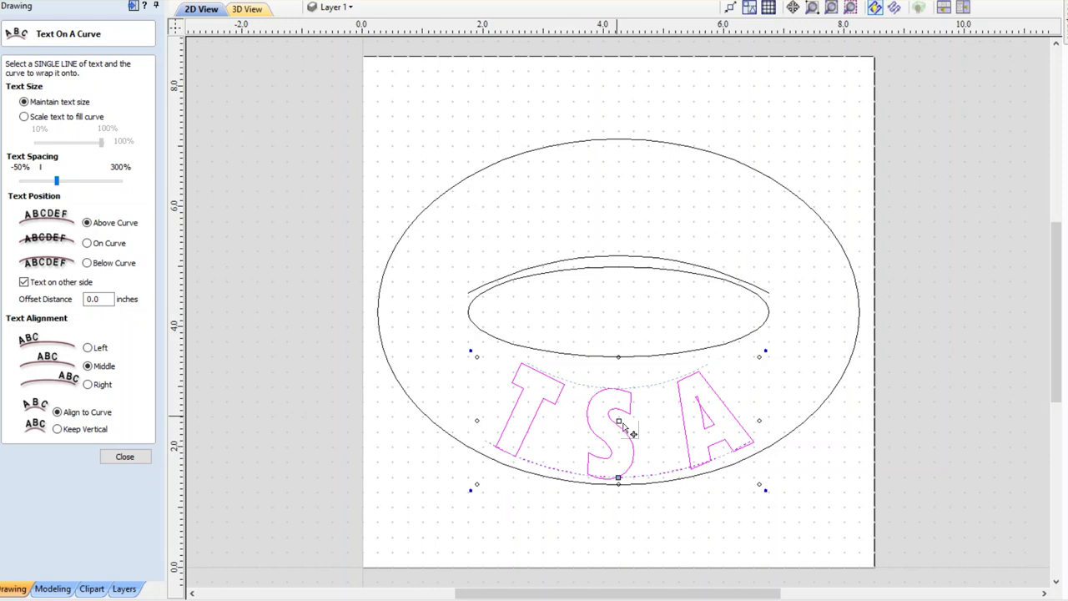
- Move the curved T S A text and its arc slightly upward, then finish the text-on-curve edit and deselect everything
{"action": "mouse_move", "coordinate": [619, 420]}
{"action": "left_mouse_down"}
{"action": "mouse_move", "coordinate": [609, 403]}
{"action": "mouse_move", "coordinate": [618, 410]}
{"action": "left_mouse_up"}
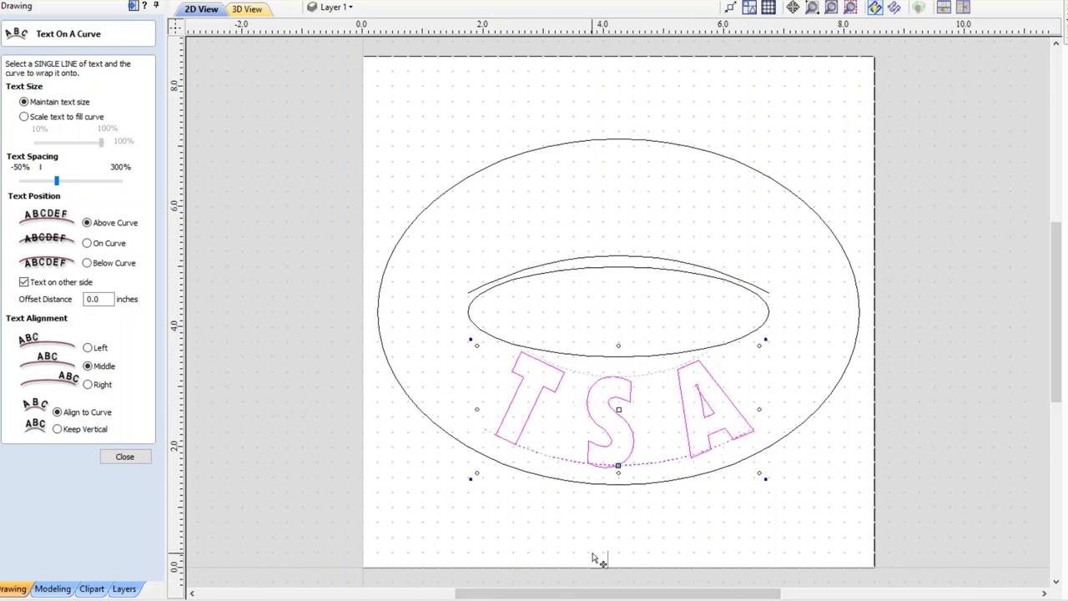
{"action": "left_click", "coordinate": [125, 457]}
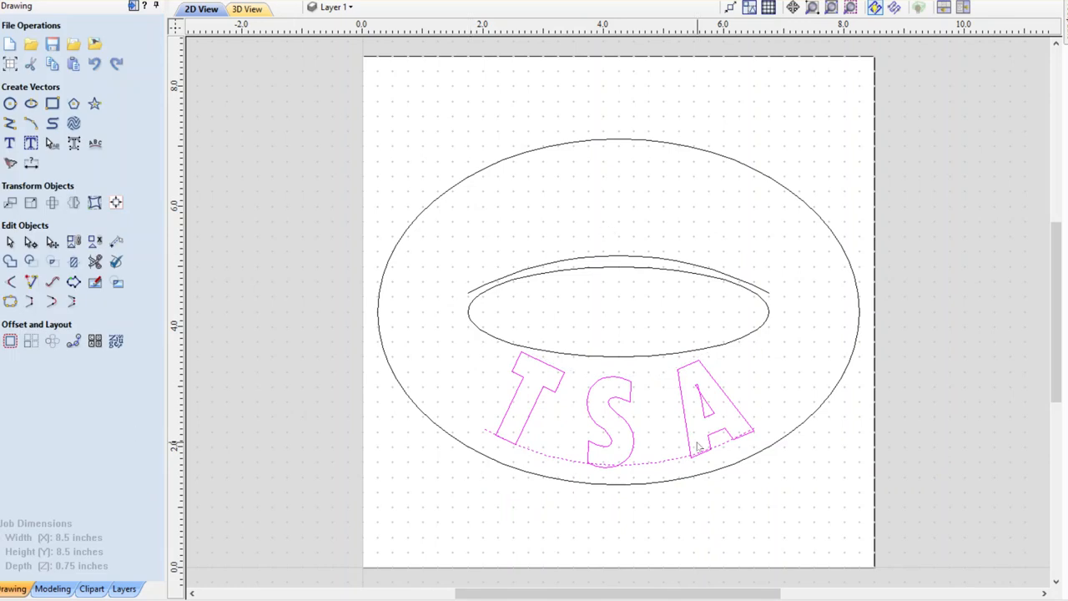
{"action": "left_click", "coordinate": [453, 519]}
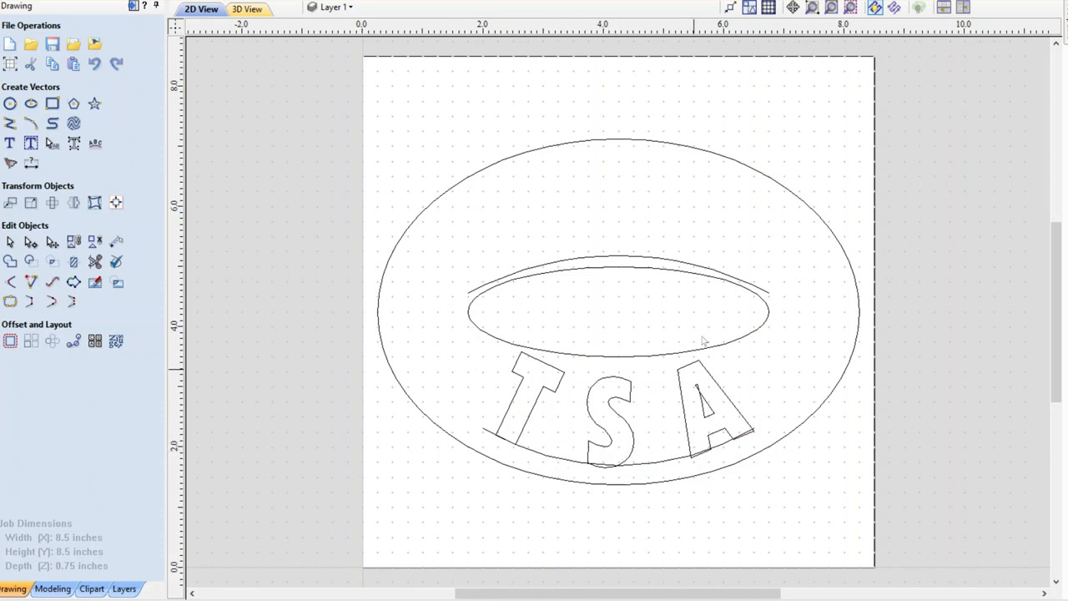
- Delete the lower guide arc beneath the curved T S A lettering
{"action": "left_click", "coordinate": [551, 457]}
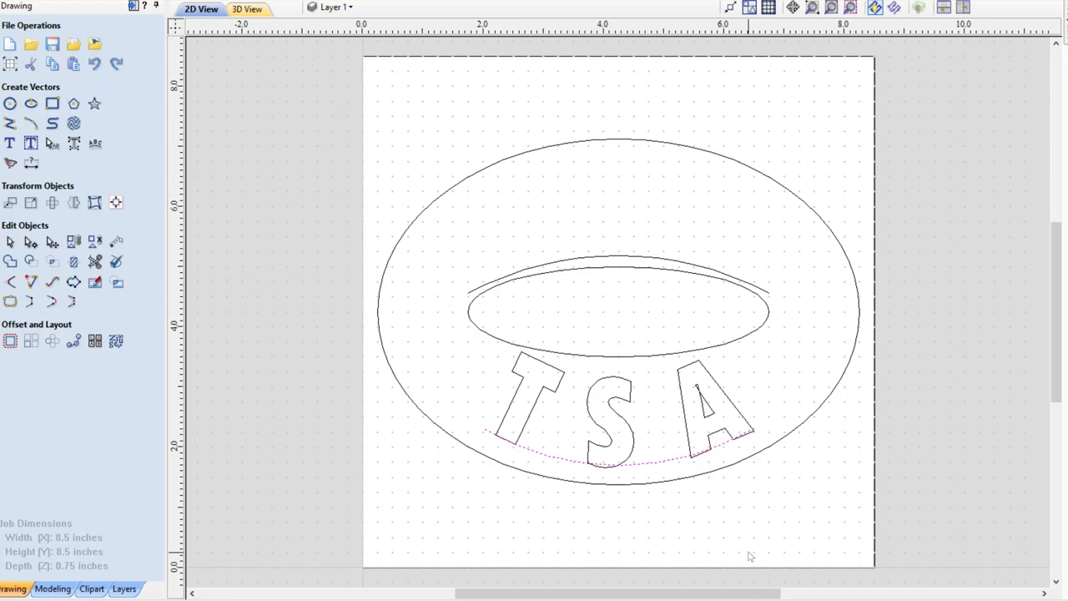
{"action": "key", "text": "Delete"}
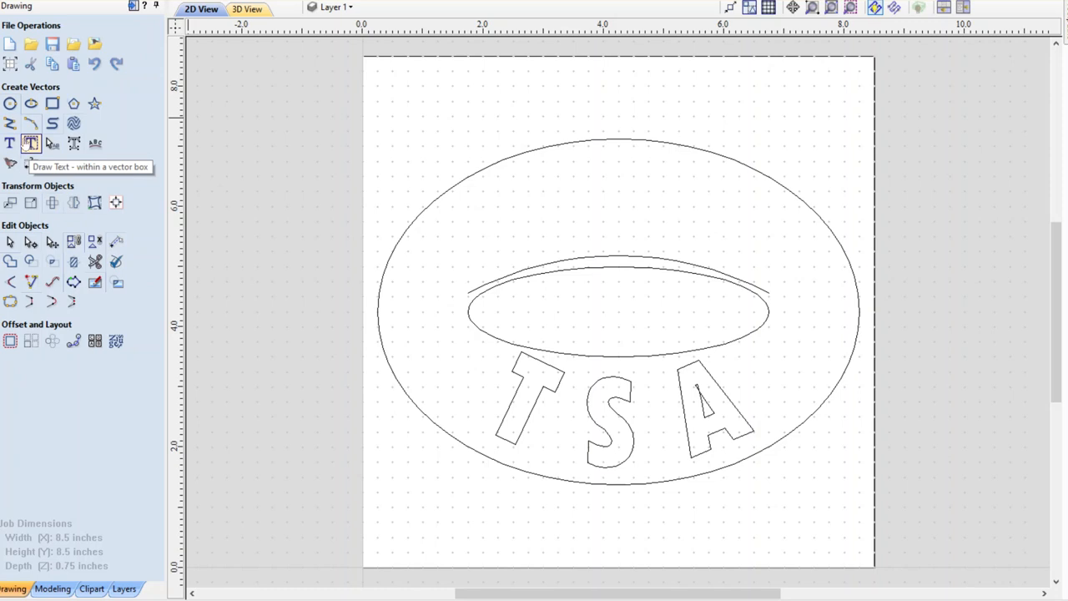
{"action": "left_click", "coordinate": [11, 145]}
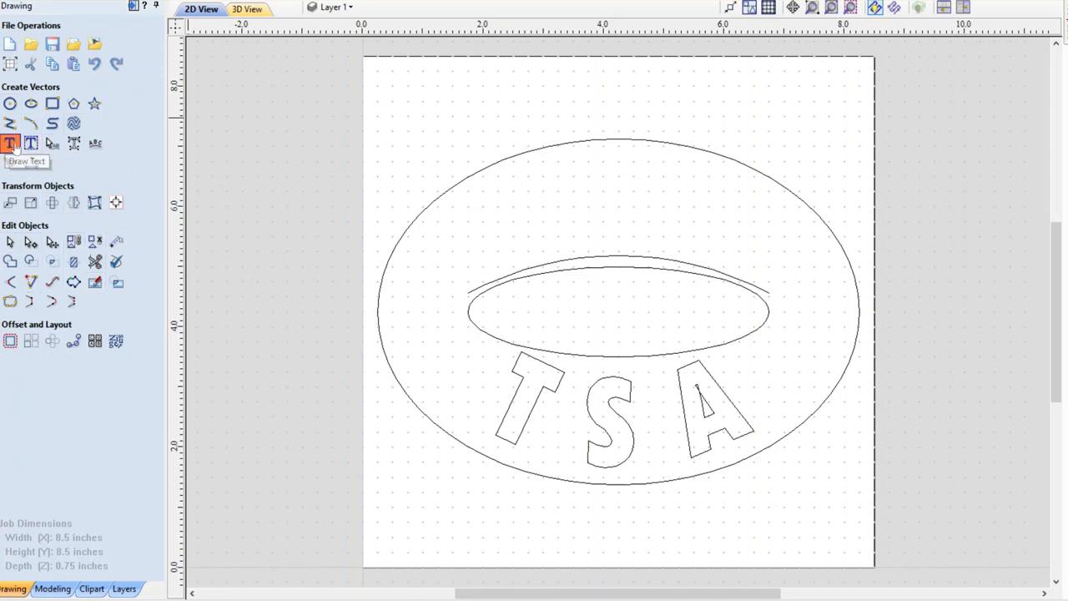
{"action": "left_click", "coordinate": [125, 356]}
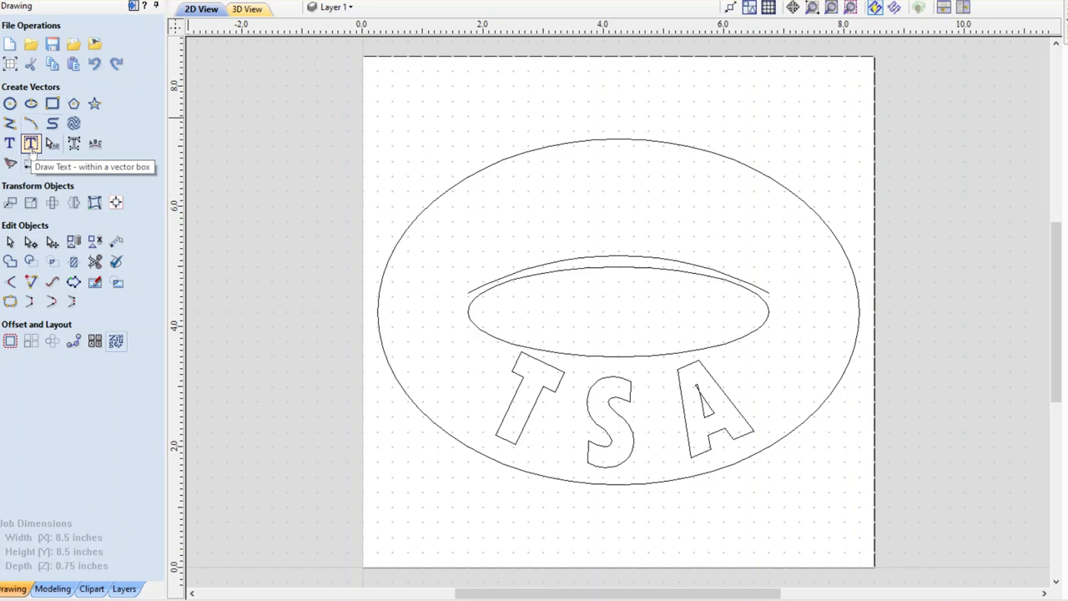
{"action": "left_click", "coordinate": [31, 144]}
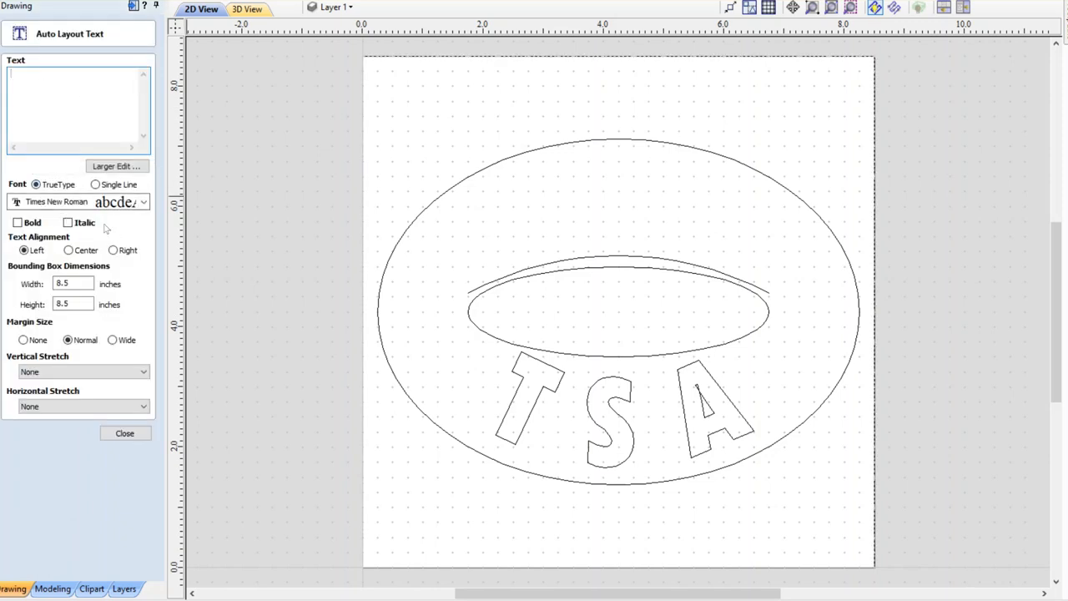
{"action": "left_click", "coordinate": [146, 204]}
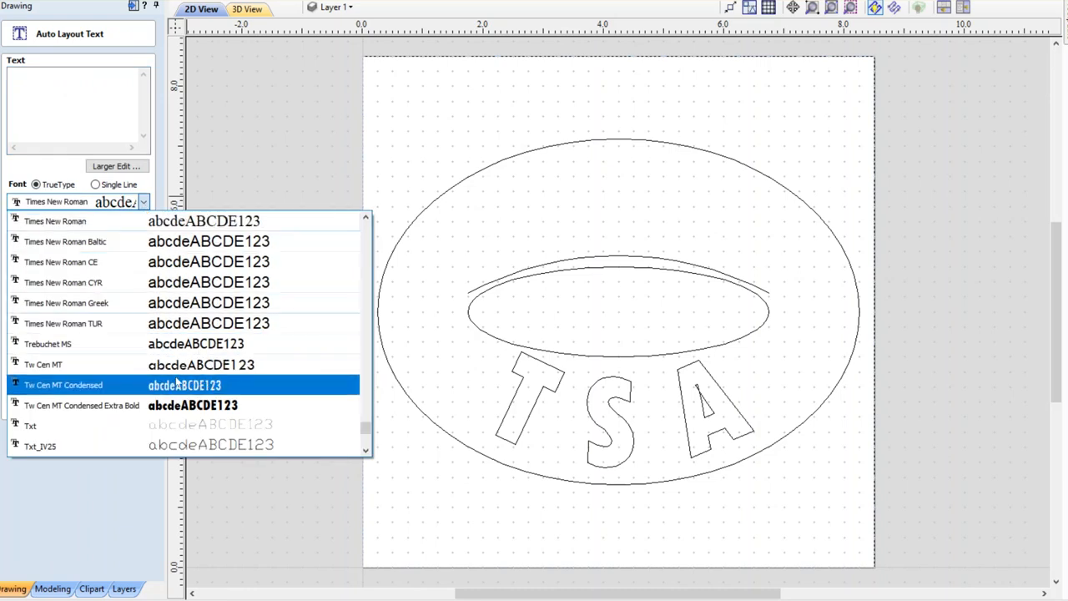
{"action": "scroll", "coordinate": [134, 282], "scroll_direction": "up", "scroll_amount": 10}
{"action": "scroll", "coordinate": [129, 267], "scroll_direction": "down", "scroll_amount": 3}
{"action": "scroll", "coordinate": [129, 267], "scroll_direction": "up", "scroll_amount": 2}
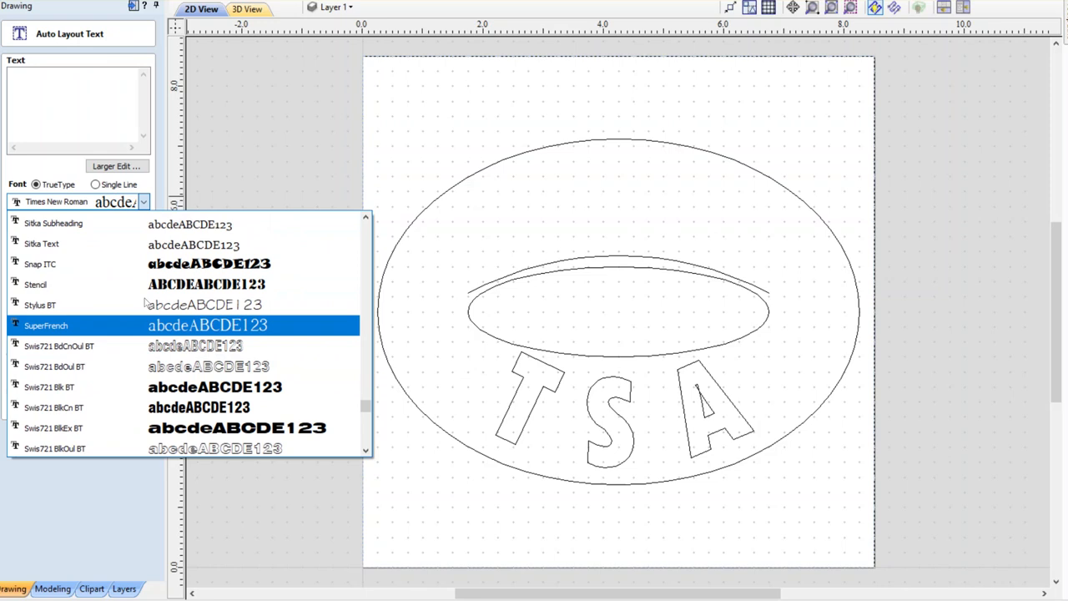
{"action": "scroll", "coordinate": [155, 358], "scroll_direction": "down", "scroll_amount": 1}
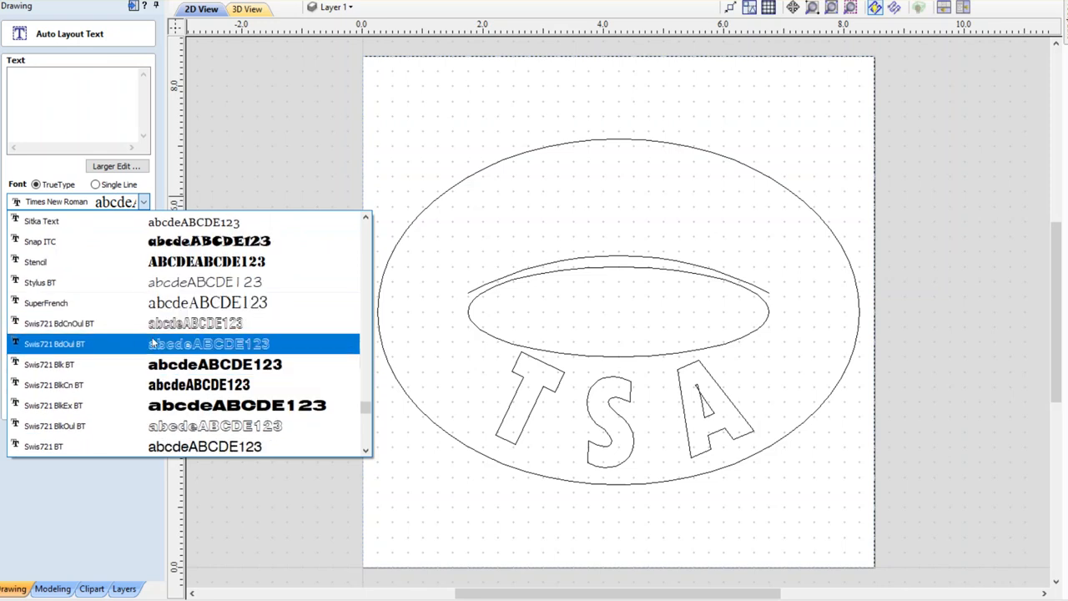
{"action": "scroll", "coordinate": [156, 353], "scroll_direction": "down", "scroll_amount": 1}
{"action": "scroll", "coordinate": [161, 332], "scroll_direction": "up", "scroll_amount": 1}
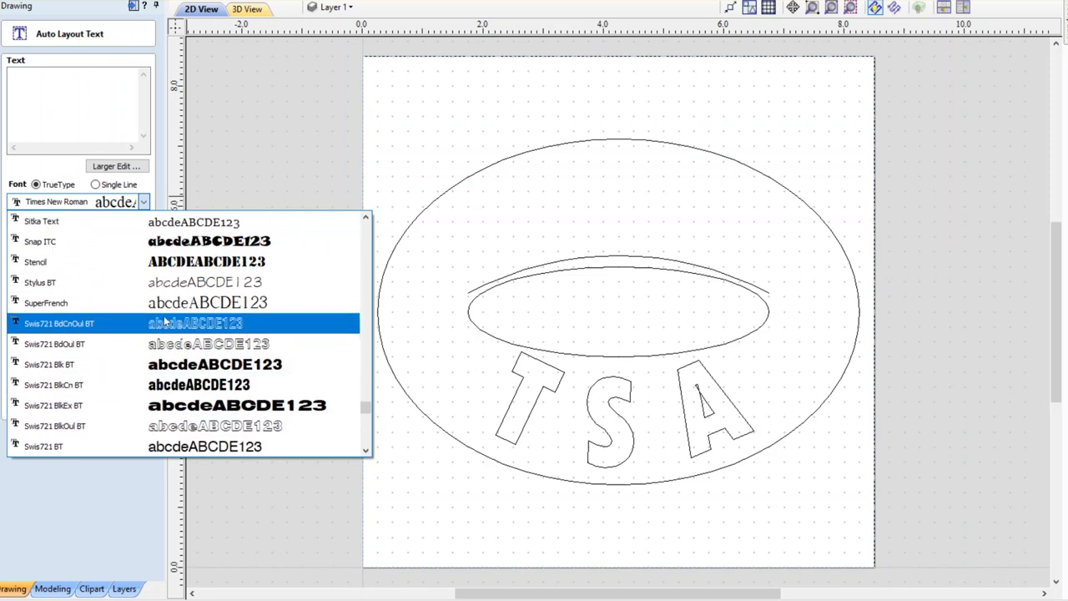
{"action": "scroll", "coordinate": [168, 322], "scroll_direction": "down", "scroll_amount": 1}
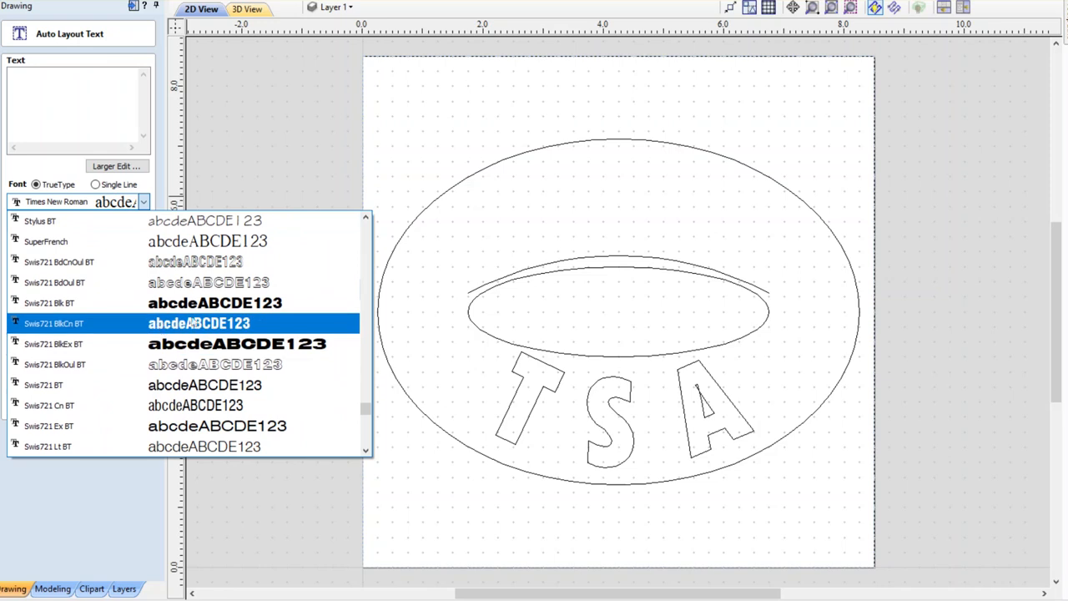
{"action": "scroll", "coordinate": [192, 332], "scroll_direction": "down", "scroll_amount": 7}
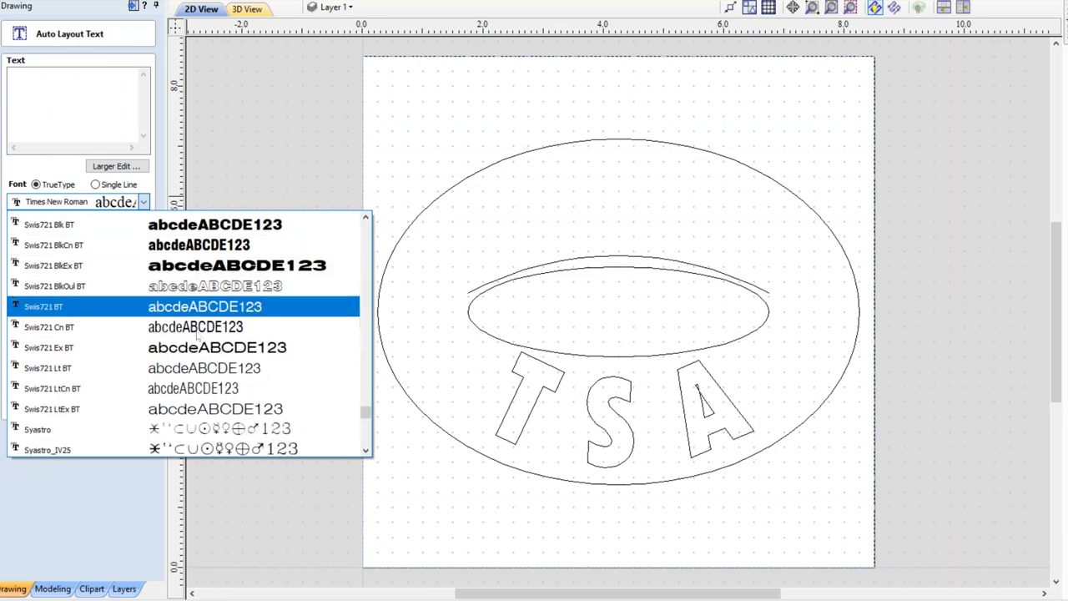
{"action": "scroll", "coordinate": [181, 330], "scroll_direction": "down", "scroll_amount": 3}
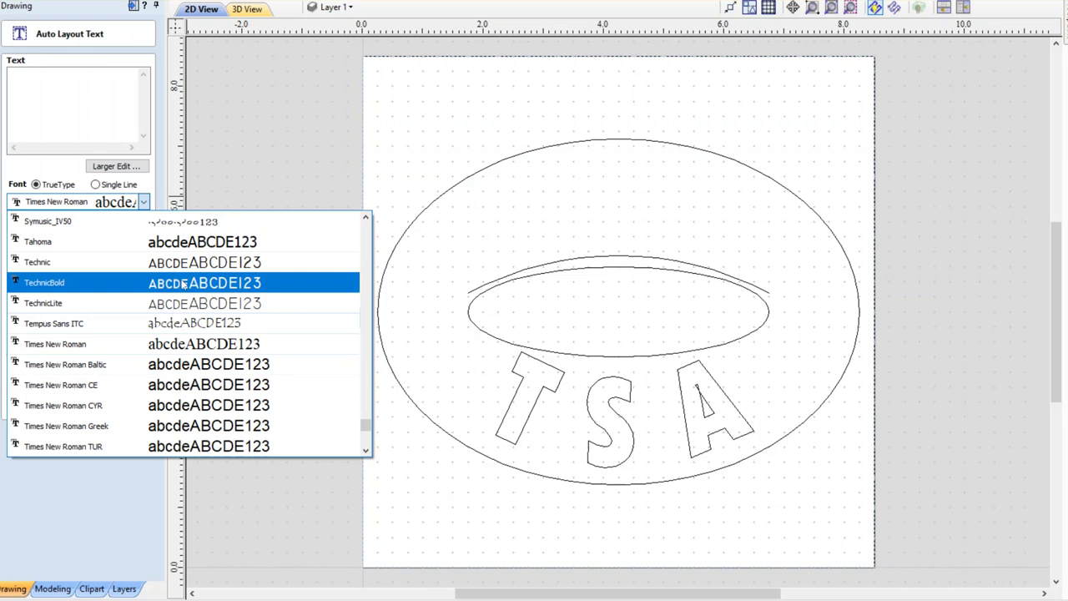
{"action": "scroll", "coordinate": [184, 285], "scroll_direction": "down", "scroll_amount": 3}
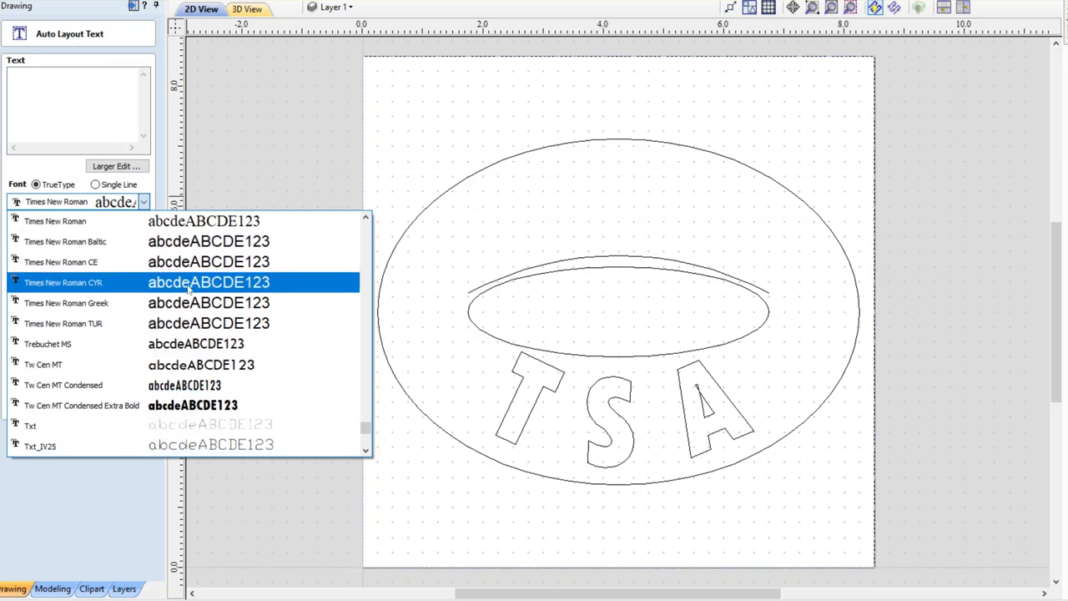
{"action": "scroll", "coordinate": [191, 287], "scroll_direction": "up", "scroll_amount": 3}
{"action": "left_click", "coordinate": [190, 288]}
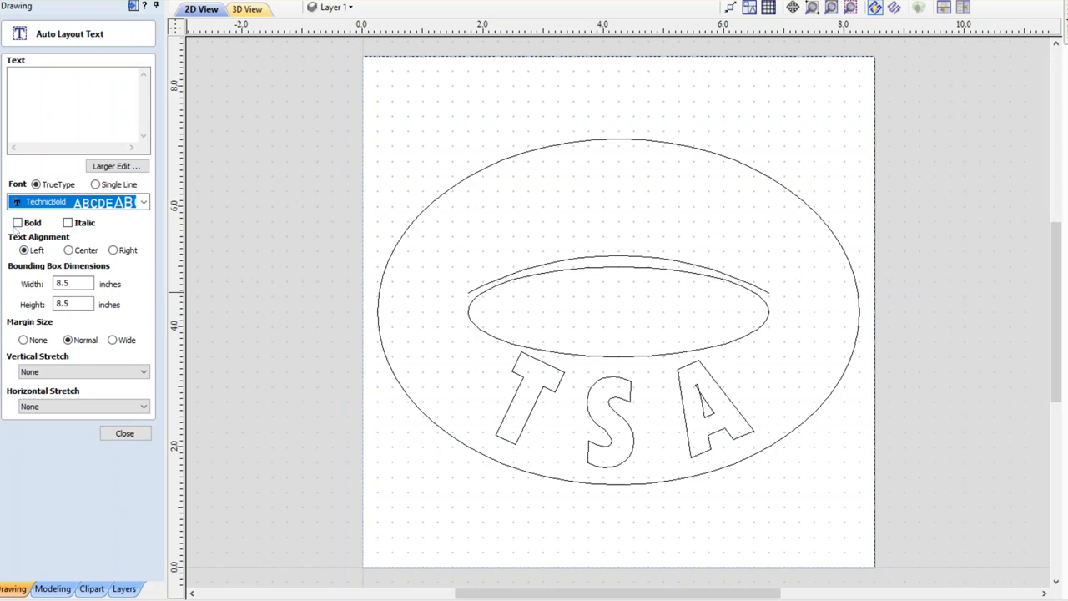
{"action": "left_click", "coordinate": [17, 227]}
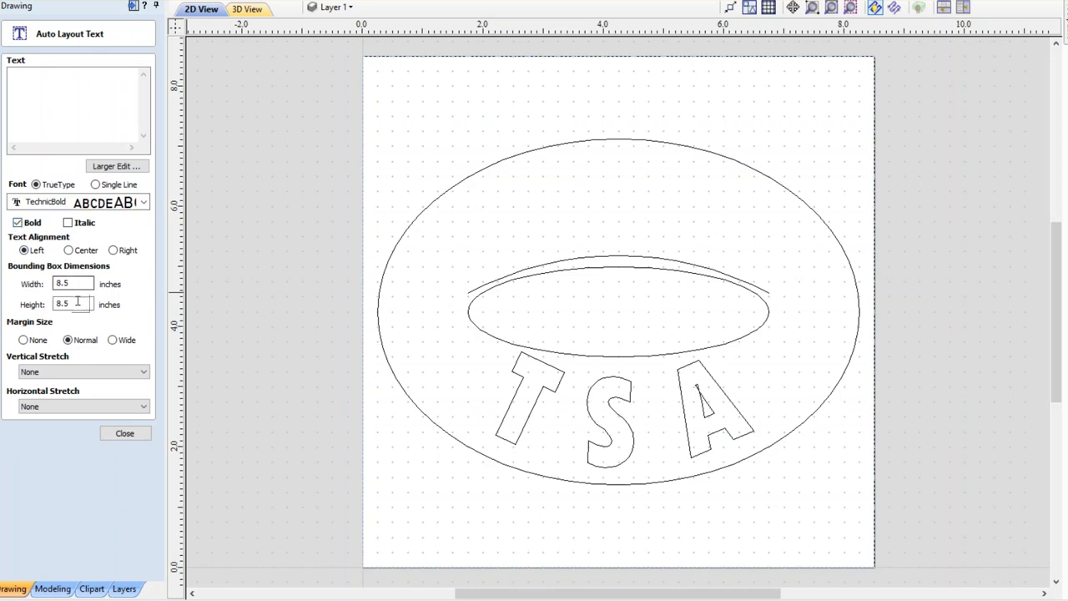
{"action": "left_click", "coordinate": [54, 78]}
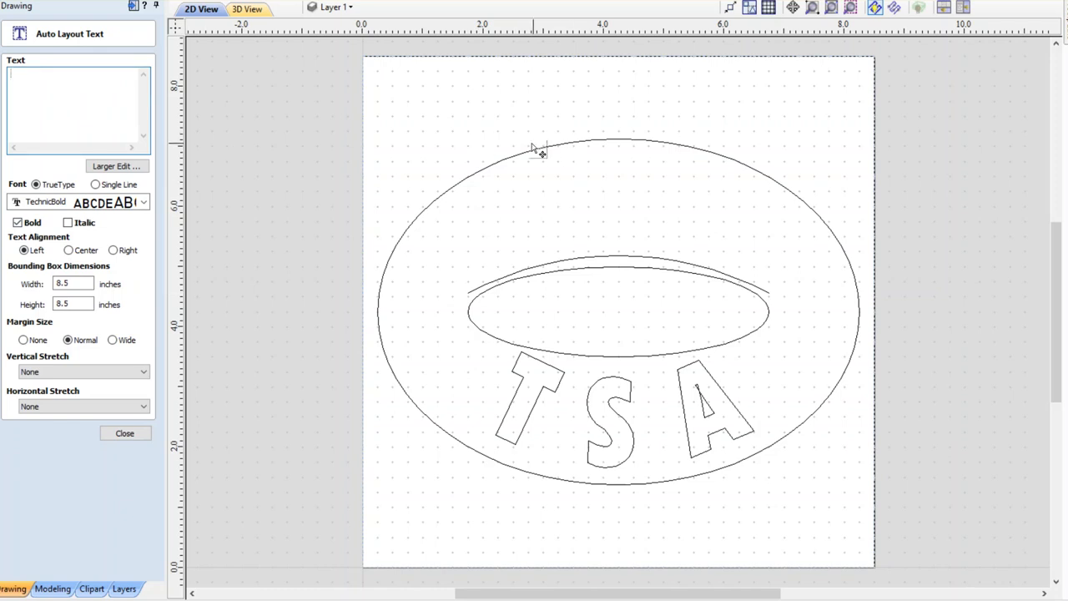
{"action": "left_click", "coordinate": [124, 433]}
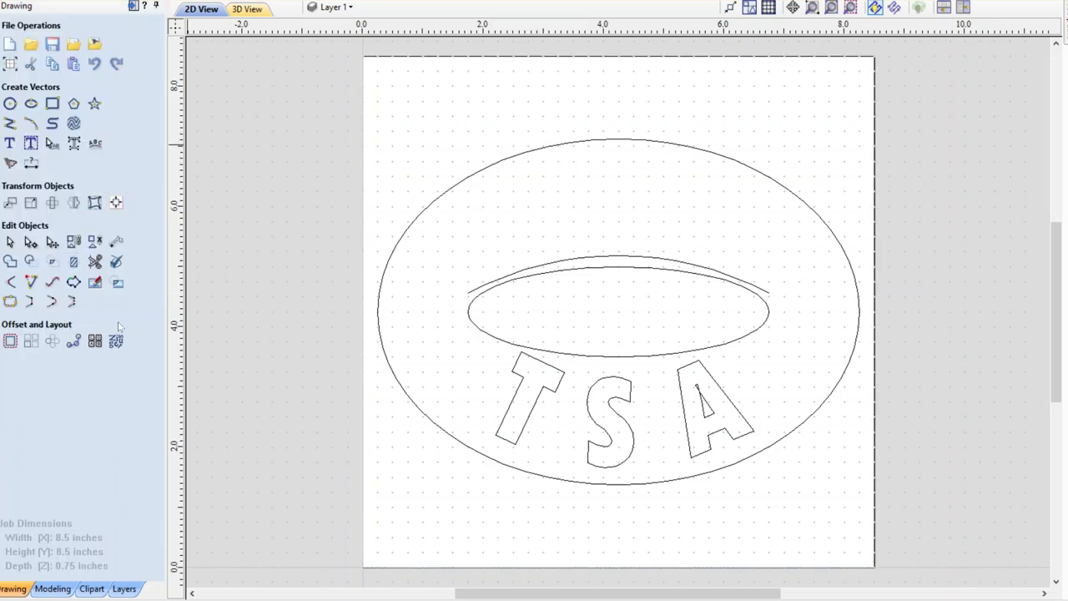
{"action": "left_click", "coordinate": [31, 143]}
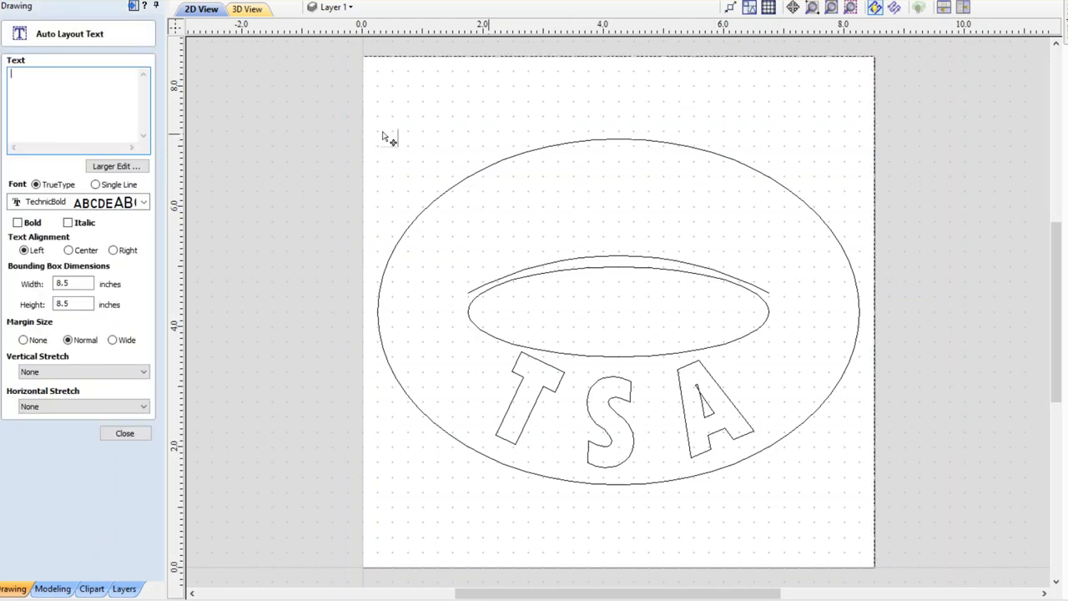
{"action": "left_click", "coordinate": [133, 440]}
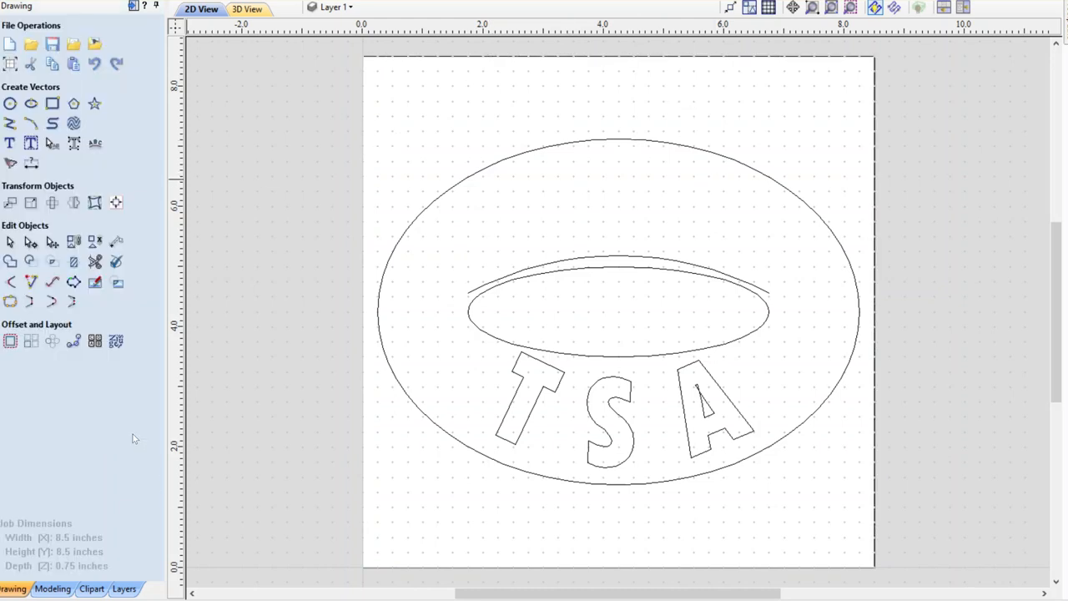
{"action": "left_click", "coordinate": [31, 142]}
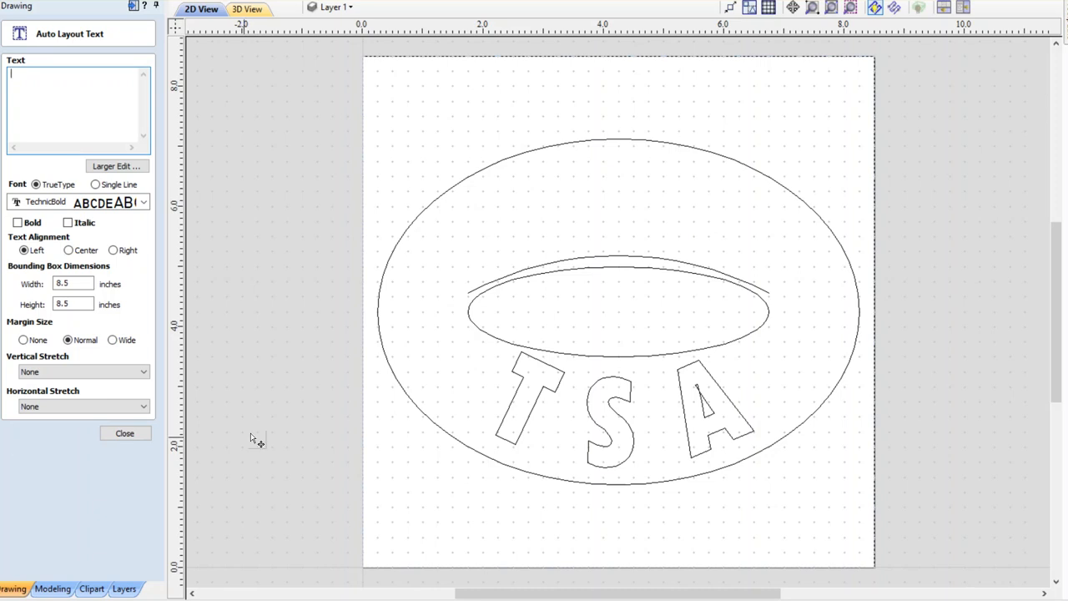
{"action": "left_click", "coordinate": [125, 434]}
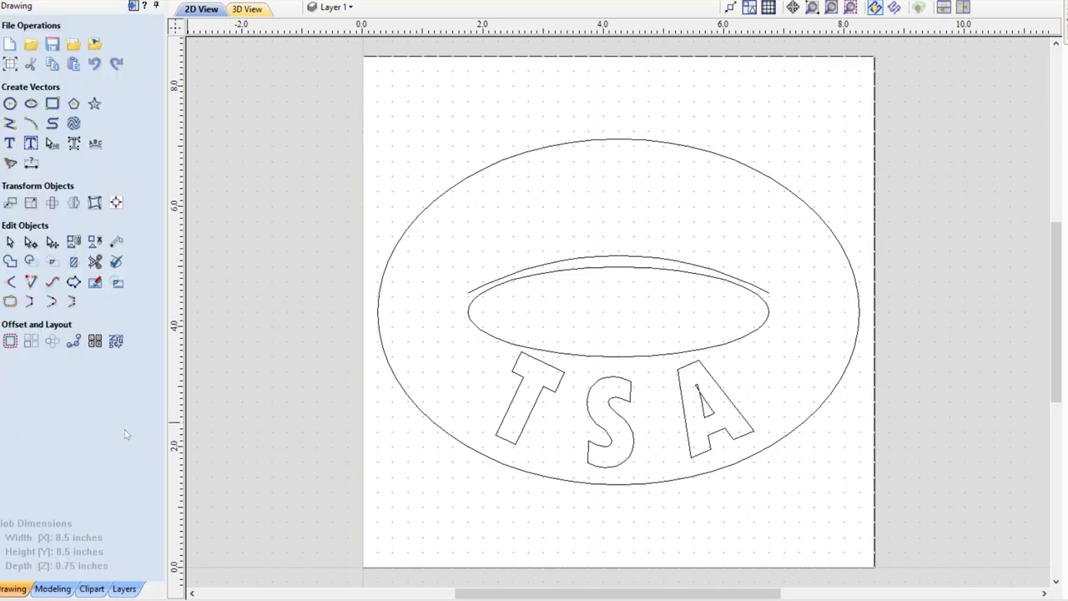
{"action": "left_click", "coordinate": [9, 143]}
{"action": "left_click", "coordinate": [644, 215]}
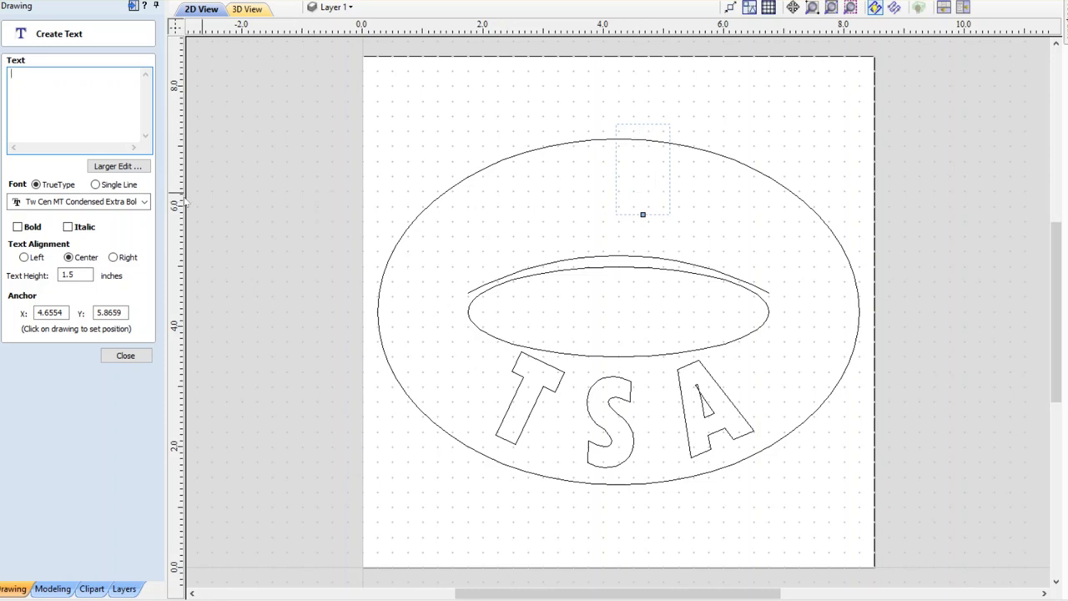
{"action": "left_click", "coordinate": [113, 203]}
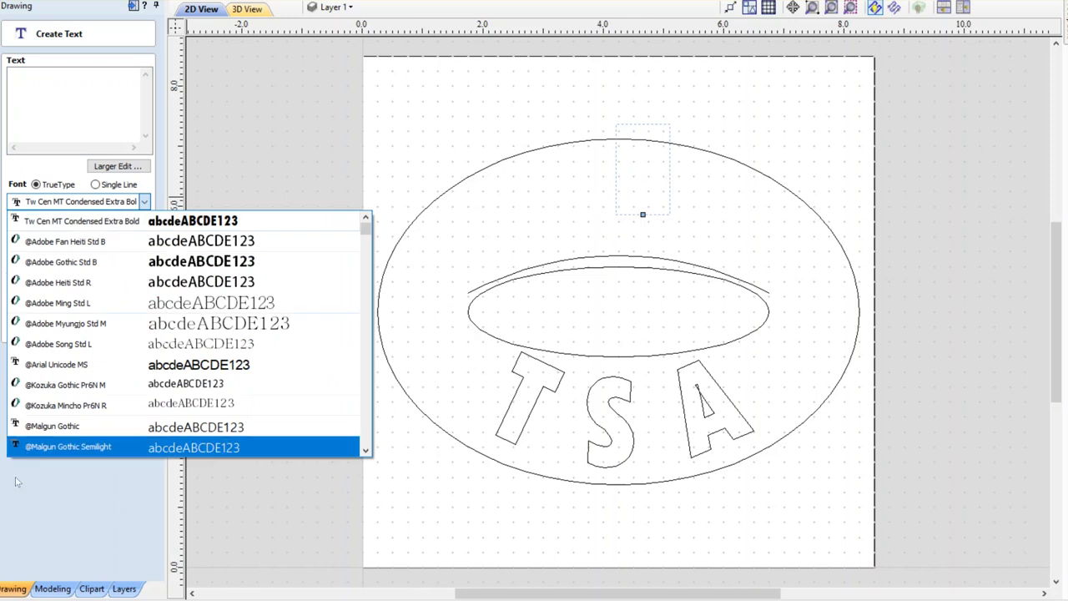
{"action": "left_click", "coordinate": [176, 266]}
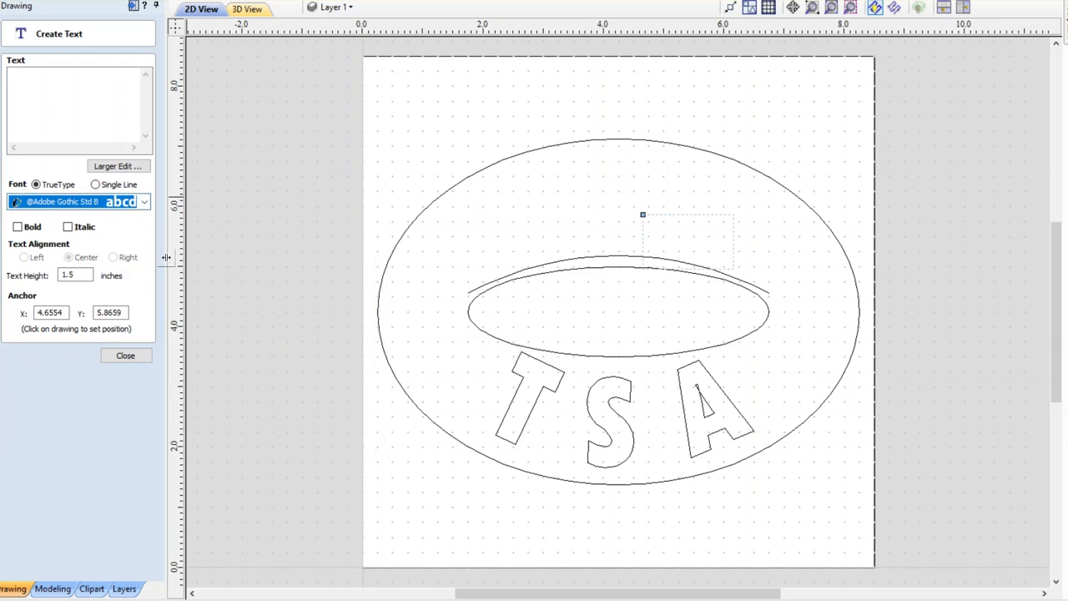
{"action": "left_click", "coordinate": [17, 227]}
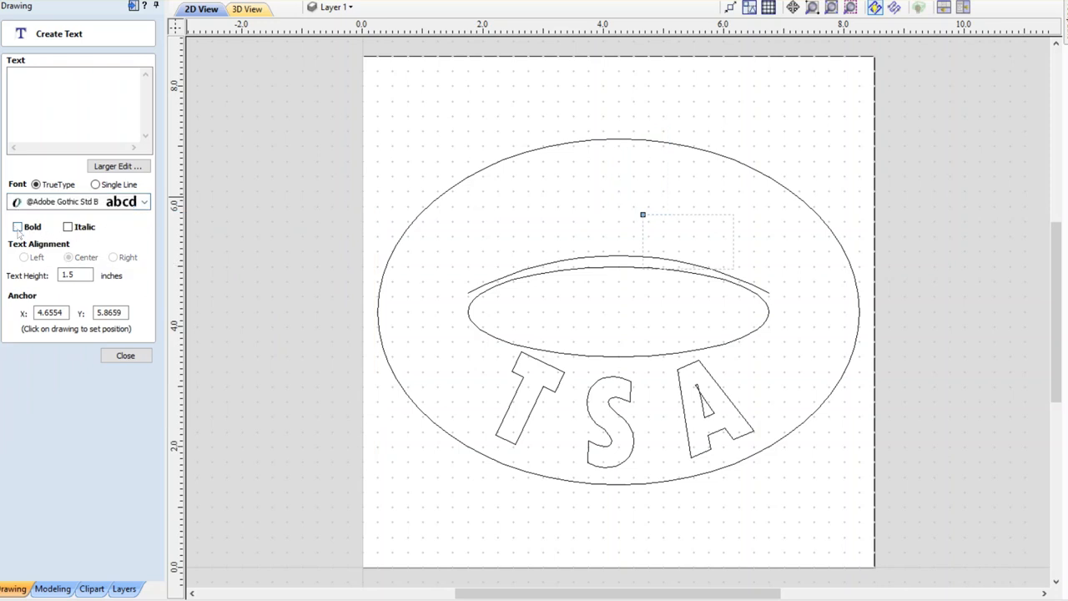
{"action": "left_click", "coordinate": [76, 81]}
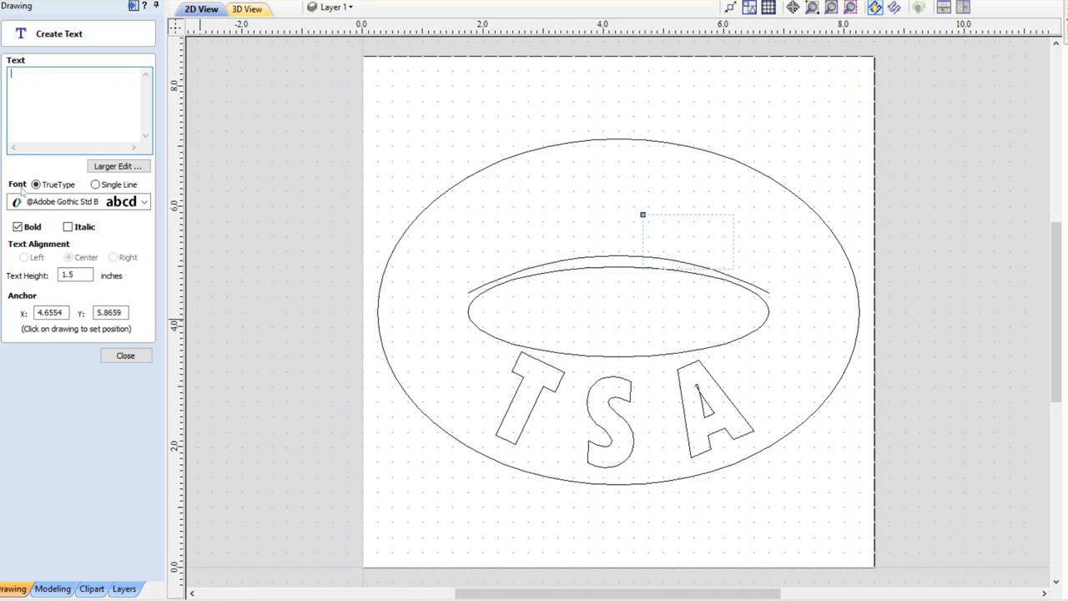
{"action": "type", "text": "AIRFA"}
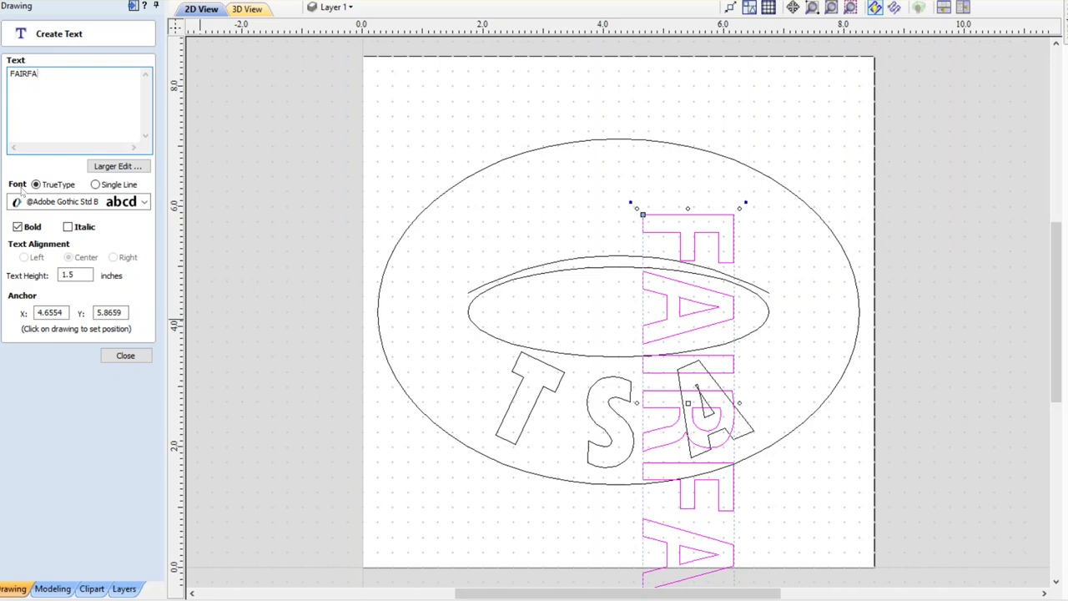
{"action": "type", "text": "HS"}
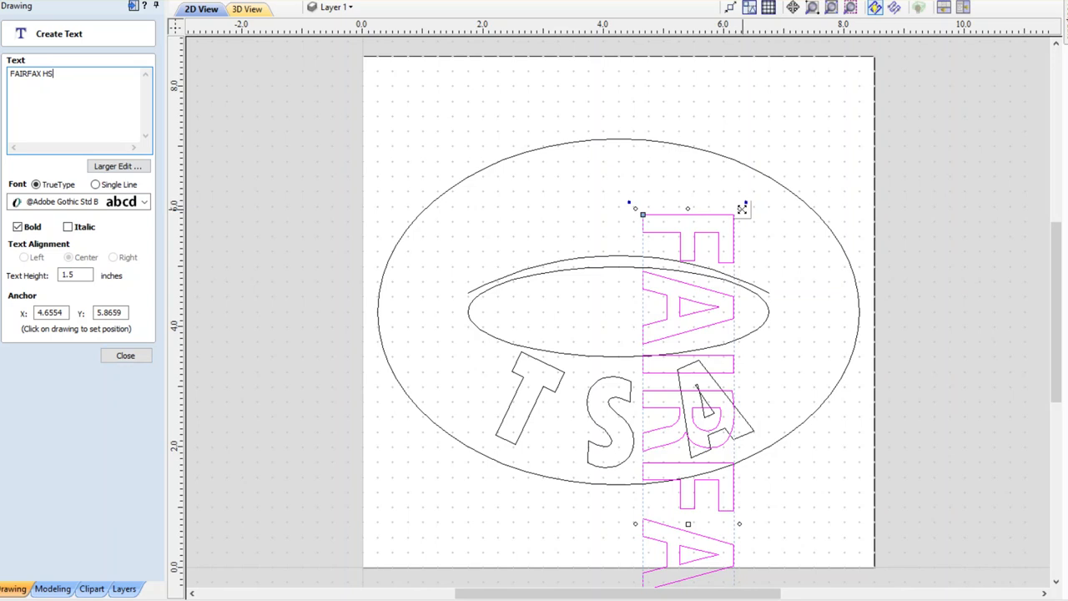
- Rotate the FAIRFAX HS text so it reads horizontally and move it above the upper guide arc
{"action": "left_click_drag", "start_coordinate": [746, 202], "coordinate": [338, 459]}
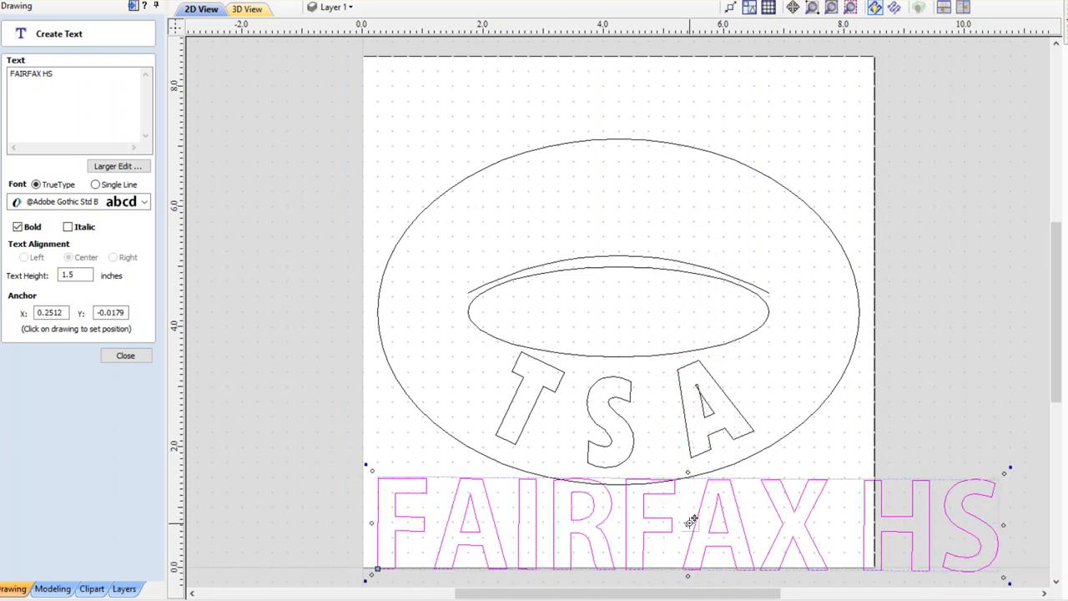
{"action": "left_click_drag", "start_coordinate": [690, 522], "coordinate": [660, 204]}
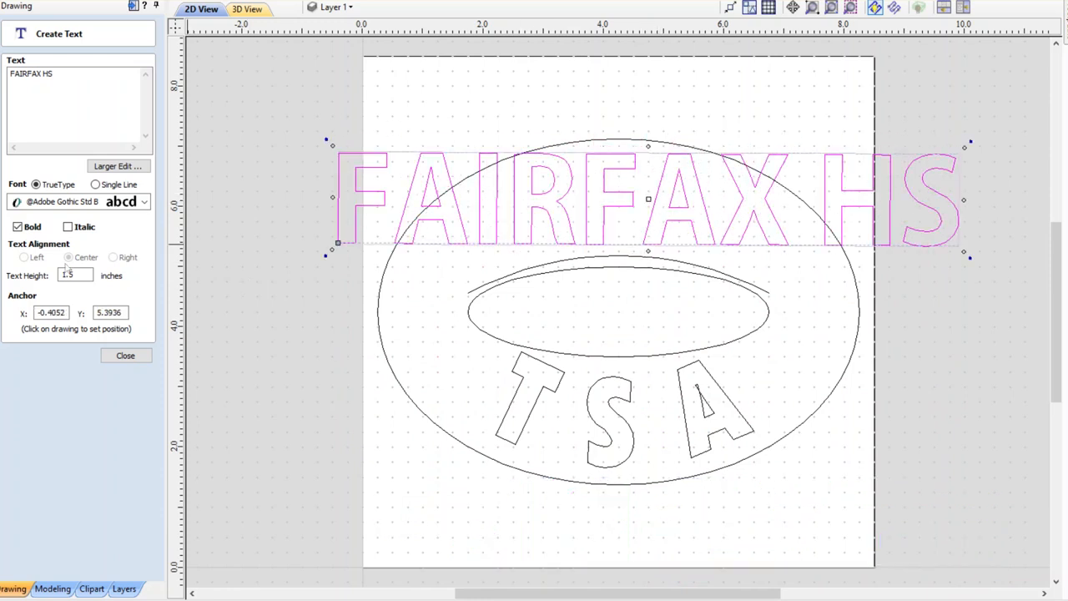
- Set the FAIRFAX HS text height to 1 inch, roughly center it above the upper arc, and finish the text edit
{"action": "left_click_drag", "start_coordinate": [76, 275], "coordinate": [52, 272]}
{"action": "type", "text": "1"}
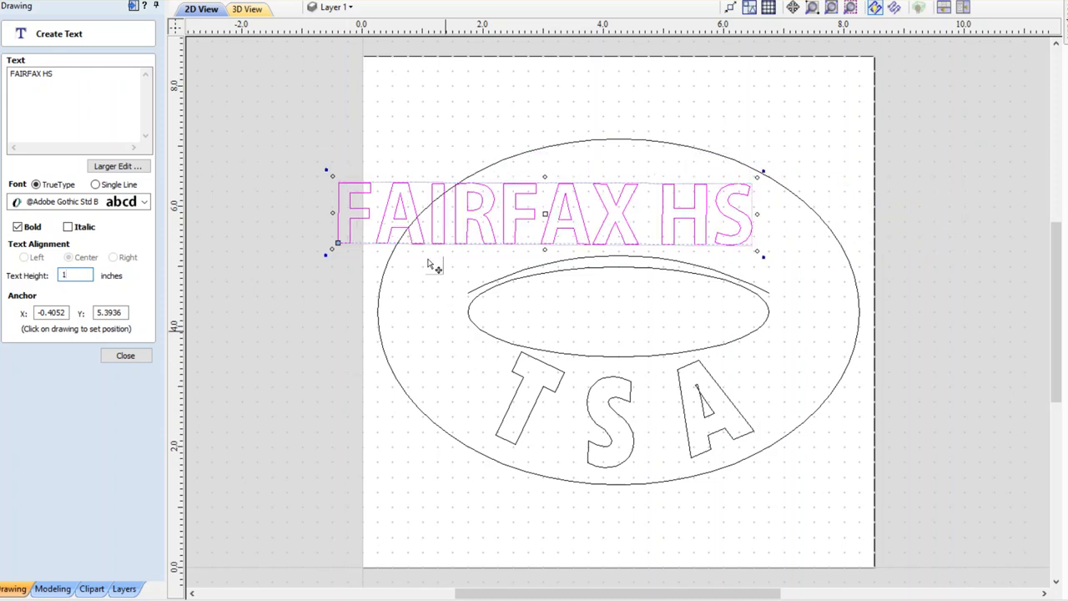
{"action": "left_click_drag", "start_coordinate": [544, 214], "coordinate": [633, 214]}
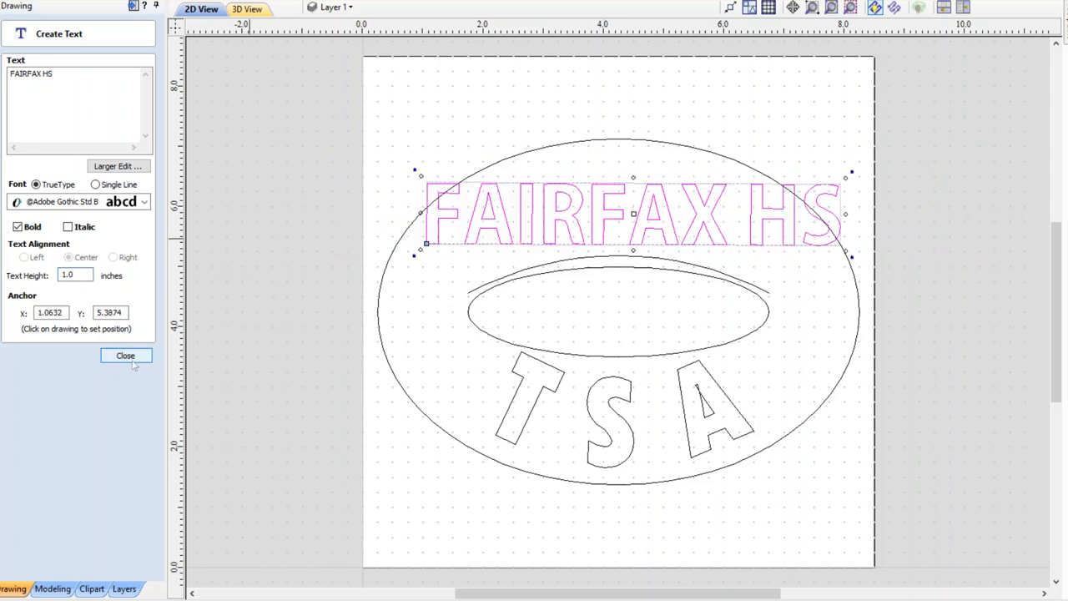
{"action": "left_click", "coordinate": [125, 356]}
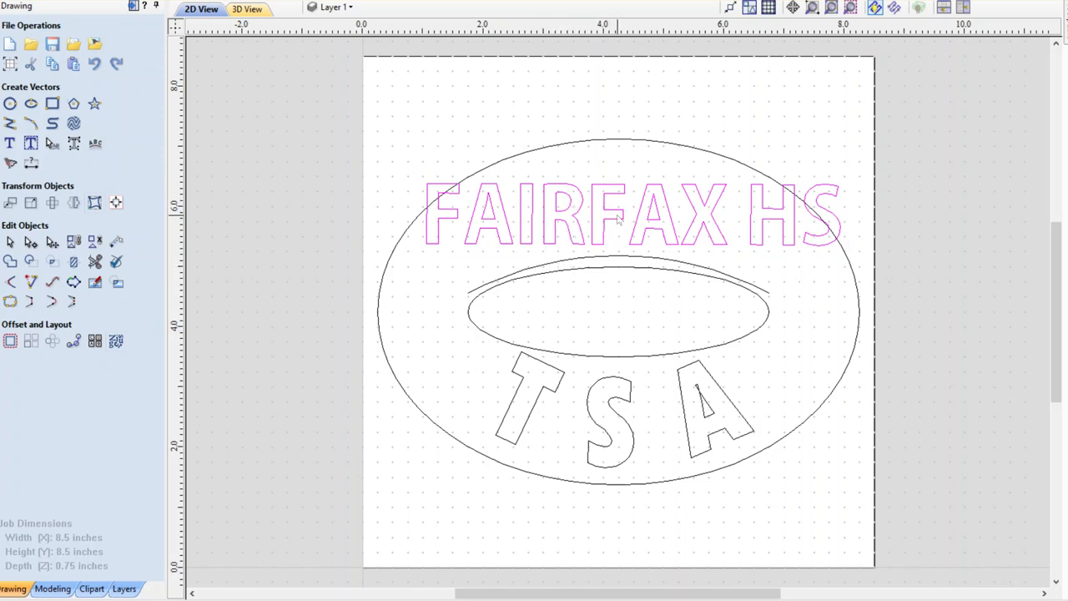
- Wrap the FAIRFAX HS text above the upper guide arc, scaled to fill the curve
{"action": "left_click", "coordinate": [618, 259]}
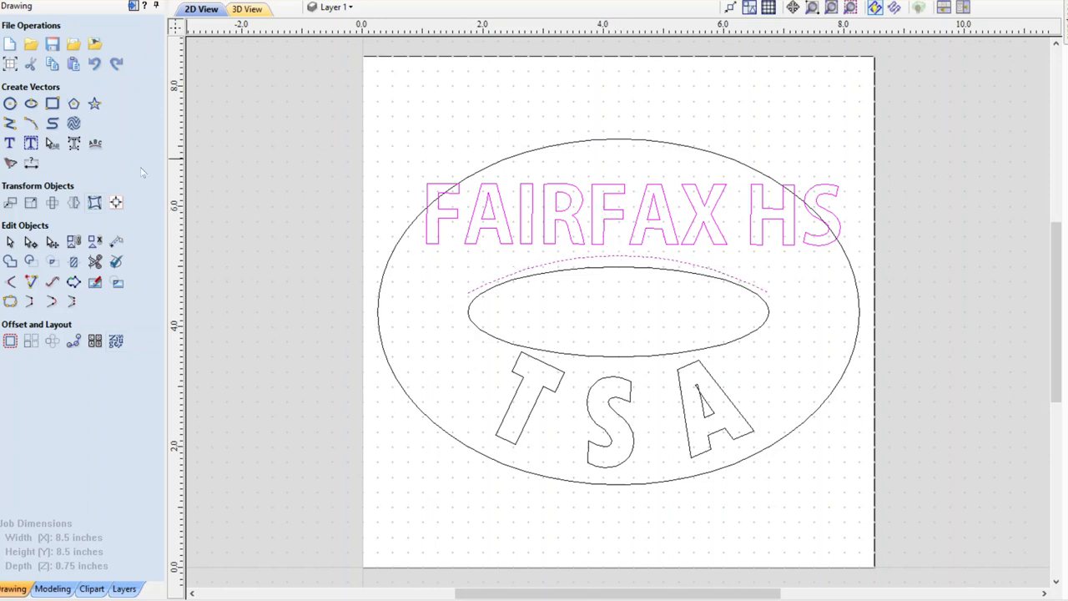
{"action": "left_click", "coordinate": [96, 149]}
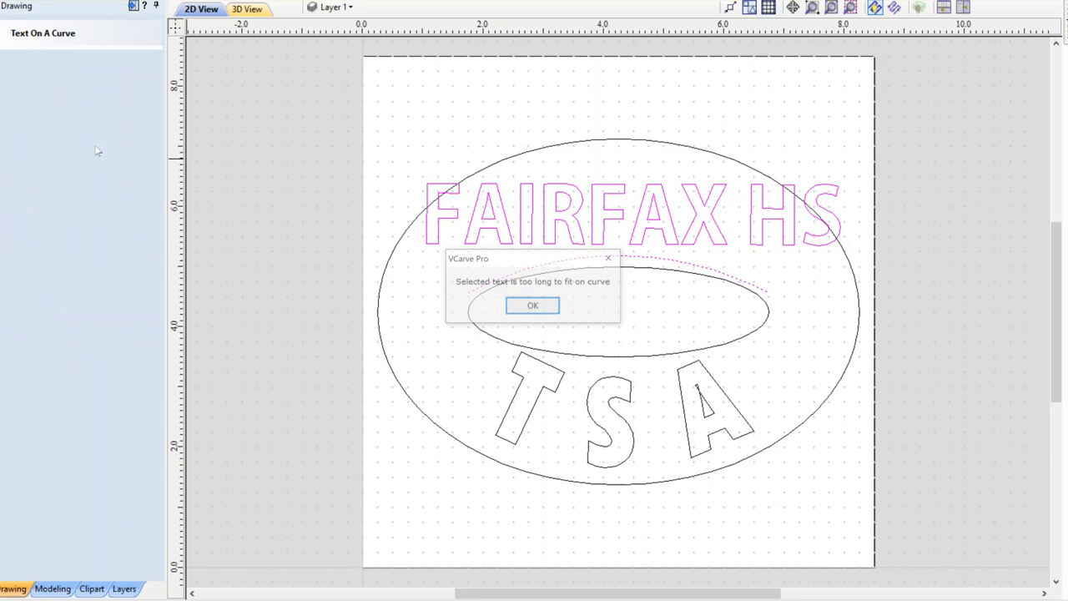
{"action": "left_click", "coordinate": [535, 307]}
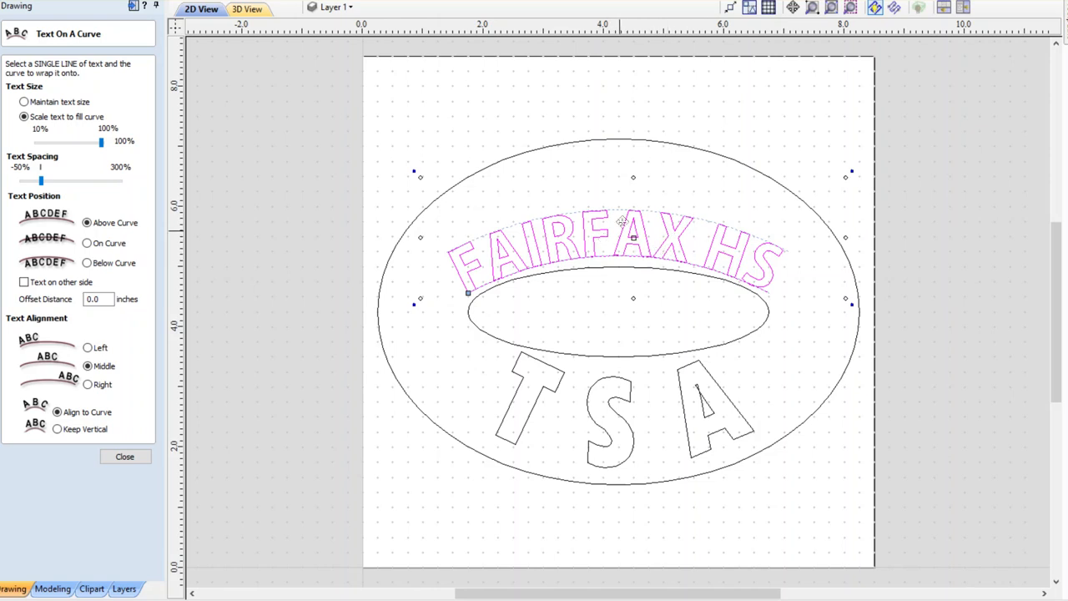
- Move the curved FAIRFAX HS text up off its guide arc and roughly center it in the upper part of the large ellipse
{"action": "left_click", "coordinate": [638, 180]}
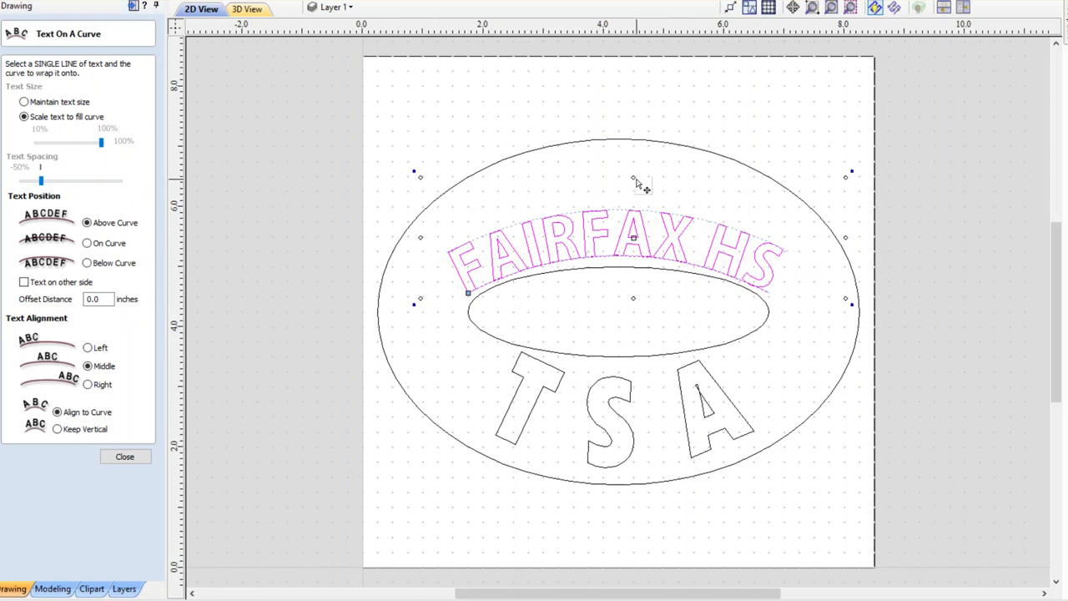
{"action": "left_click", "coordinate": [631, 227]}
{"action": "left_click", "coordinate": [629, 225]}
{"action": "left_click", "coordinate": [634, 238]}
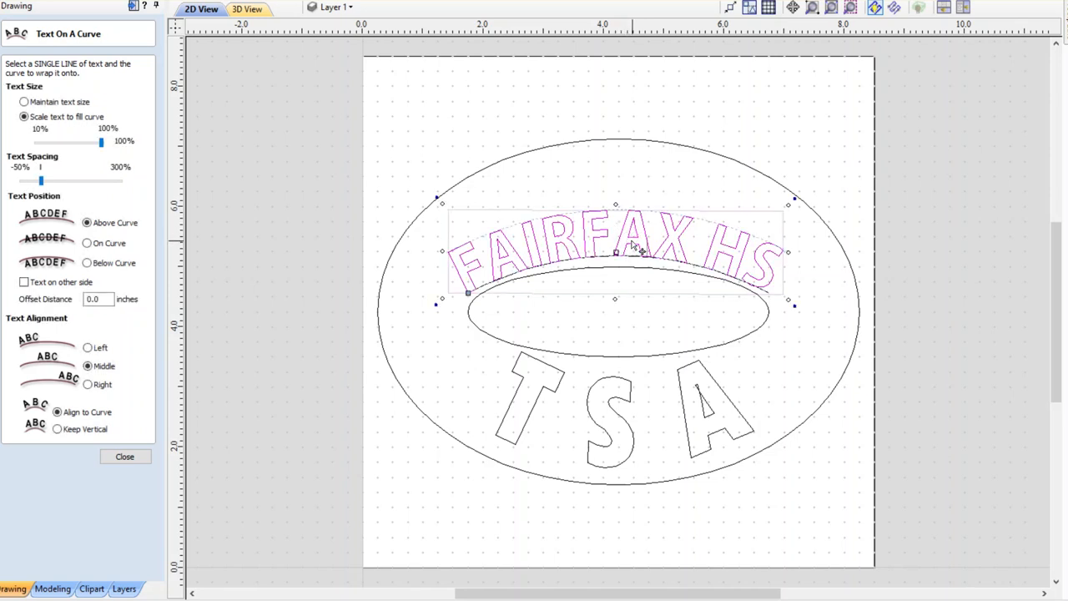
{"action": "left_click_drag", "start_coordinate": [616, 252], "coordinate": [619, 251]}
{"action": "left_click_drag", "start_coordinate": [618, 233], "coordinate": [631, 236]}
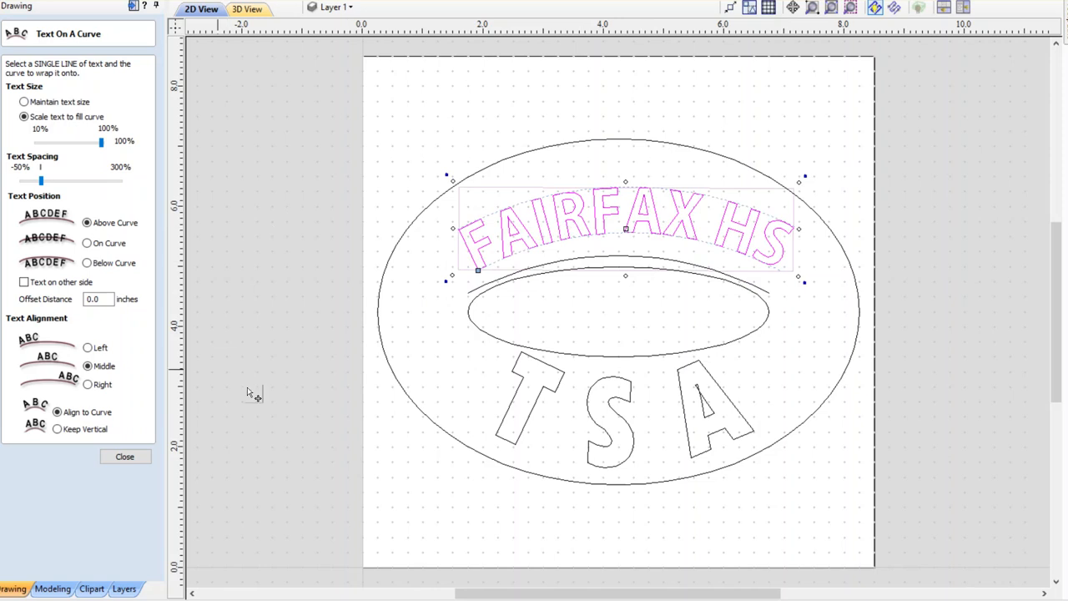
{"action": "left_click_drag", "start_coordinate": [681, 226], "coordinate": [675, 221]}
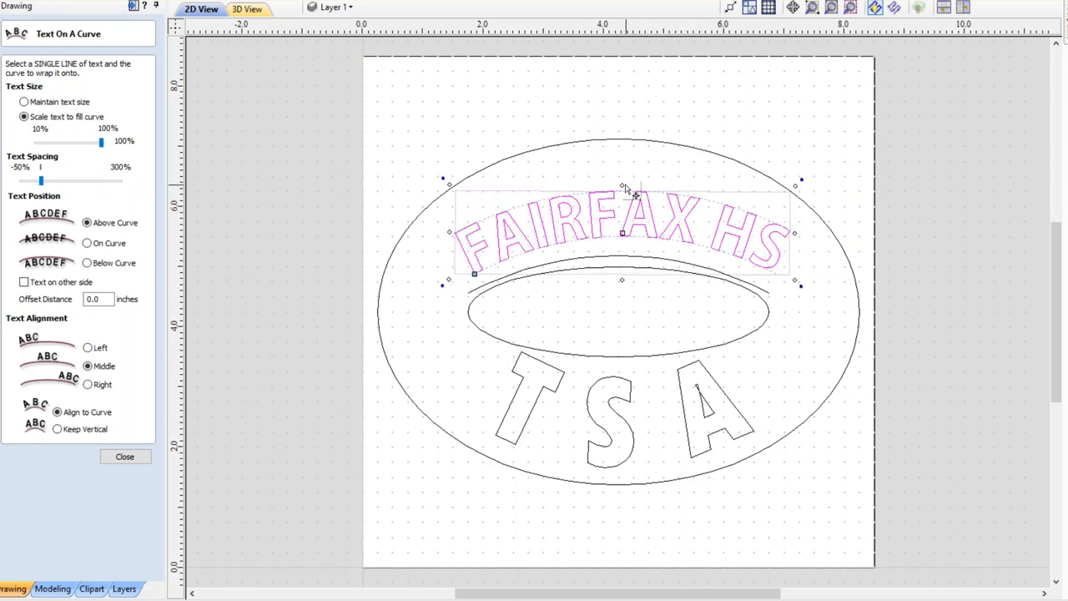
- Stretch the curved FAIRFAX HS lettering upward to make it taller, and nudge it slightly into place between the two ellipses
{"action": "left_click_drag", "start_coordinate": [621, 183], "coordinate": [626, 185]}
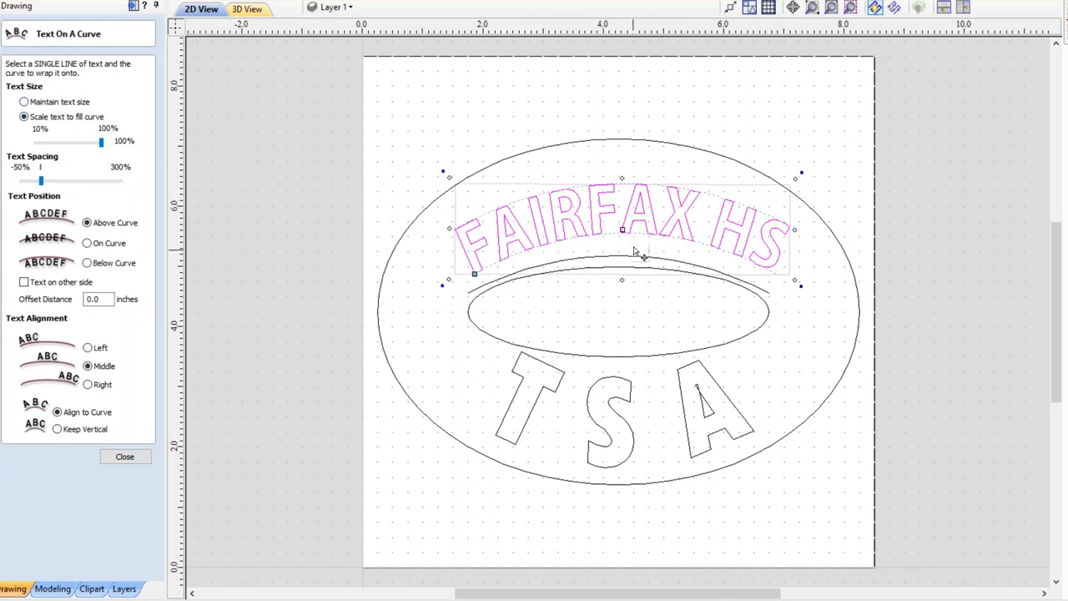
{"action": "right_click", "coordinate": [839, 238]}
{"action": "left_click", "coordinate": [799, 184]}
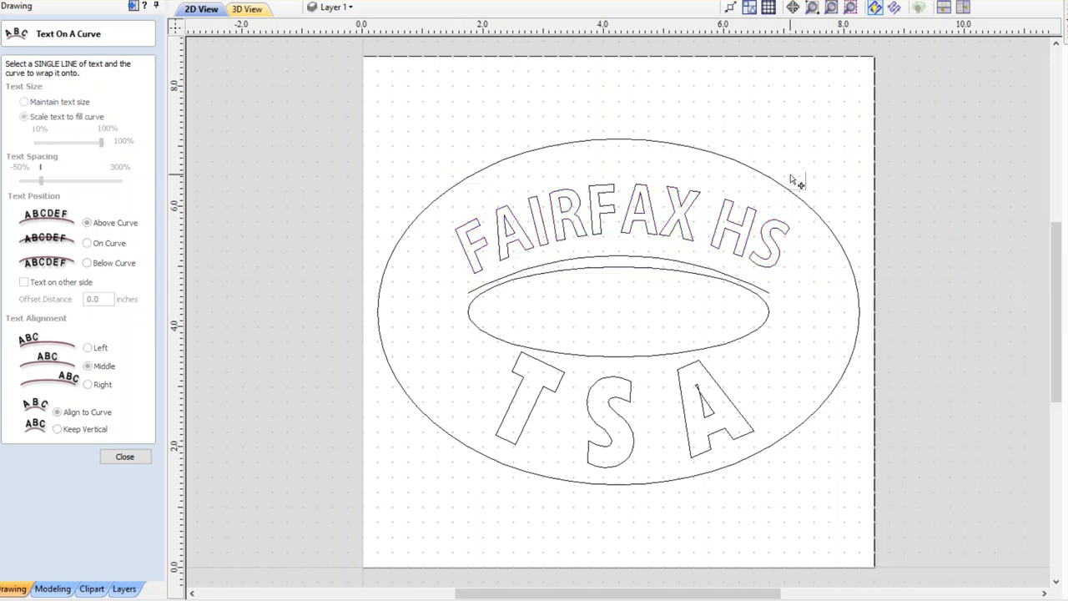
{"action": "left_click", "coordinate": [745, 219]}
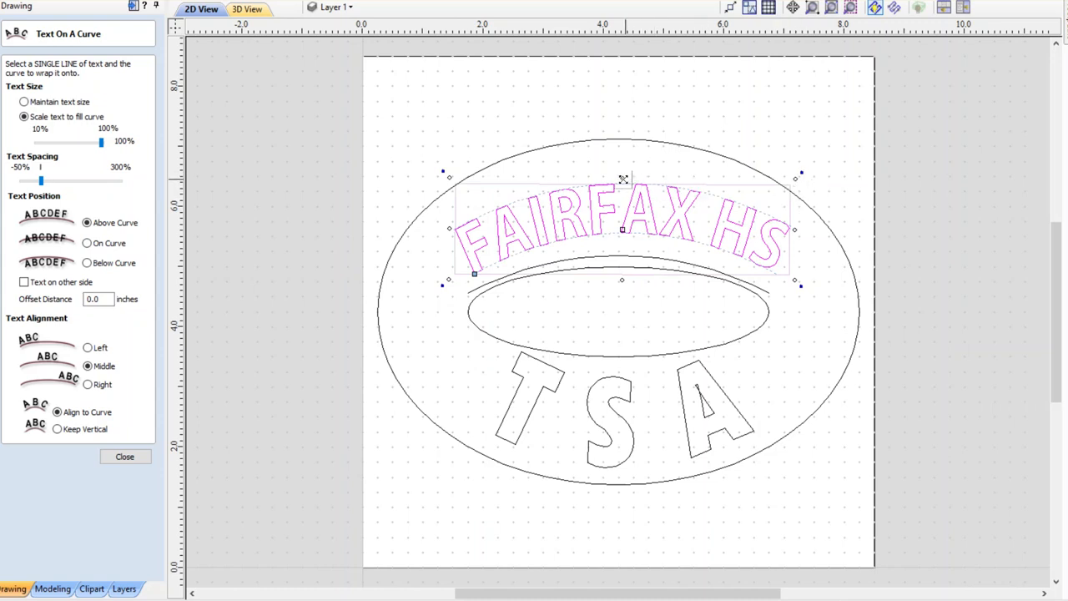
{"action": "left_click_drag", "start_coordinate": [623, 179], "coordinate": [626, 170]}
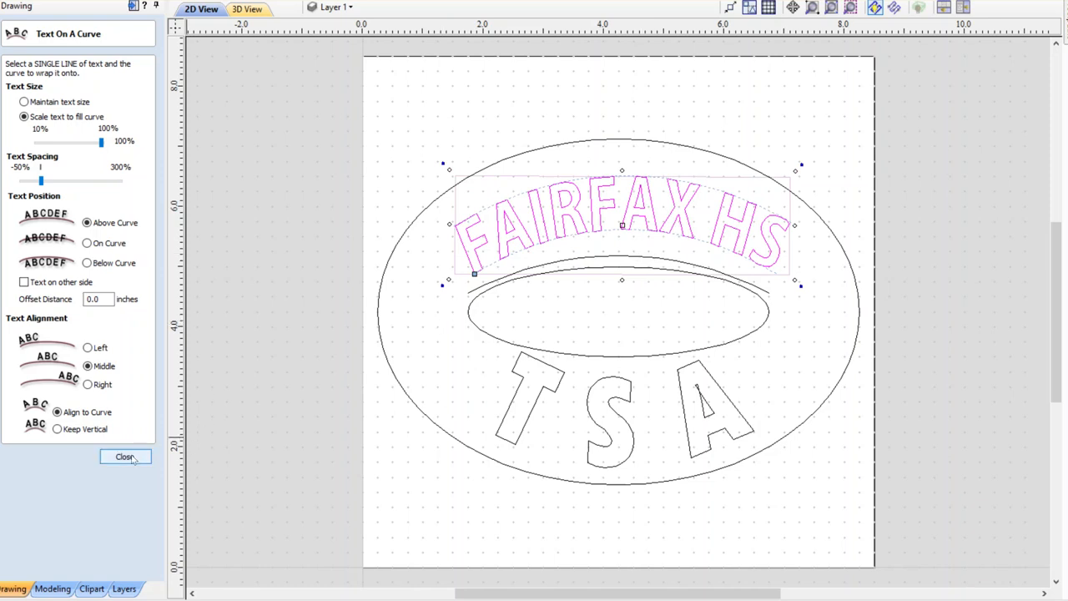
{"action": "left_click_drag", "start_coordinate": [543, 241], "coordinate": [544, 243]}
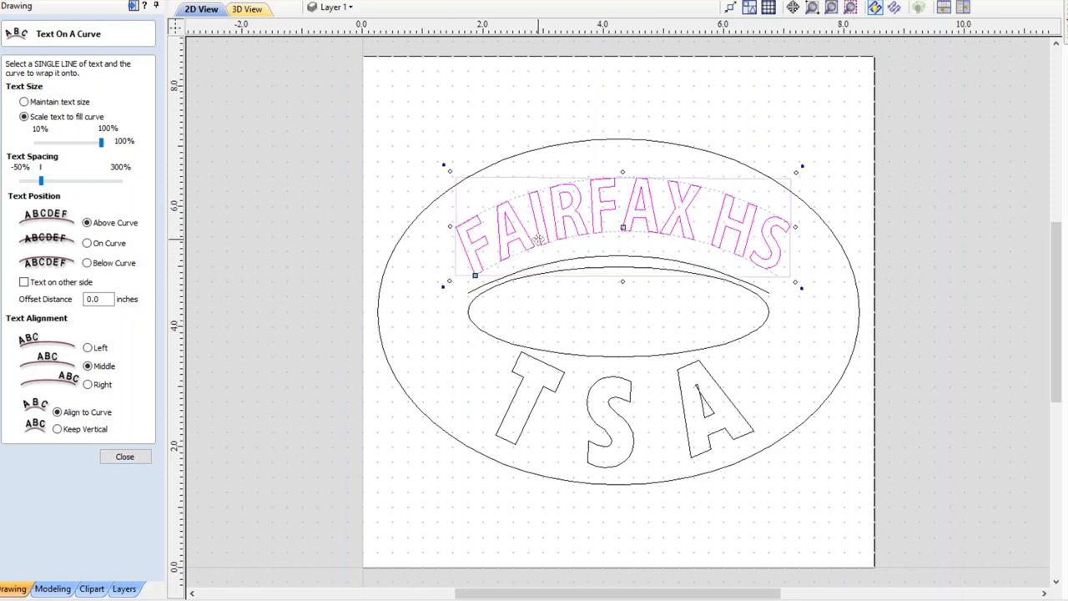